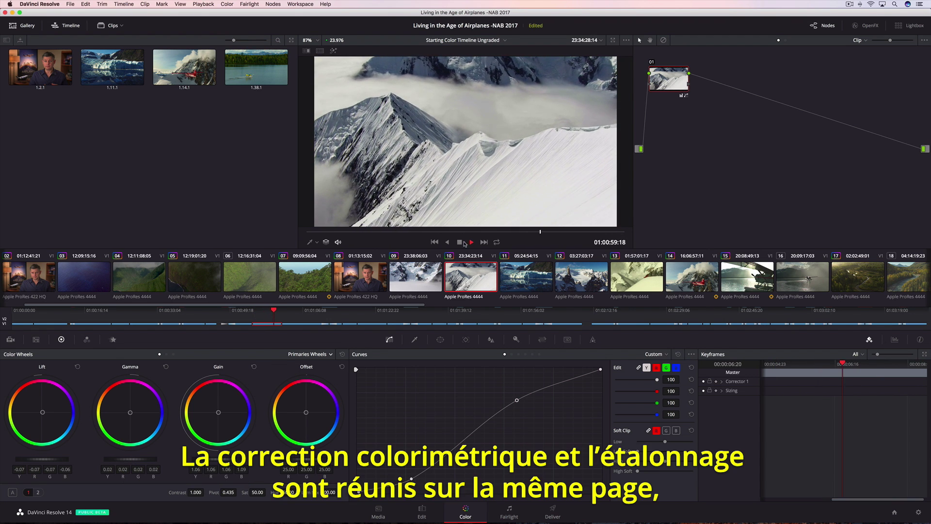
- Go through clips 11 and 12 to clip 31 in the mini timeline and display its video scopes
left_click(460, 243)
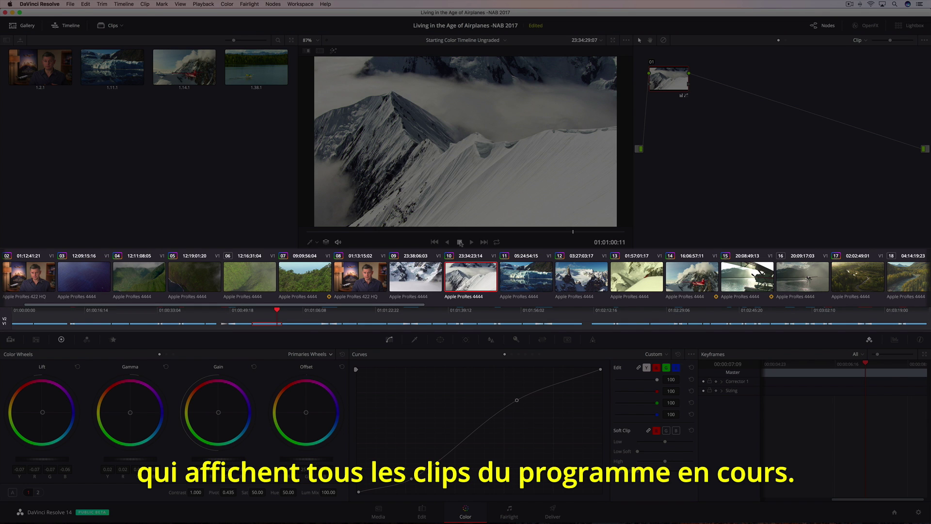
left_click(514, 273)
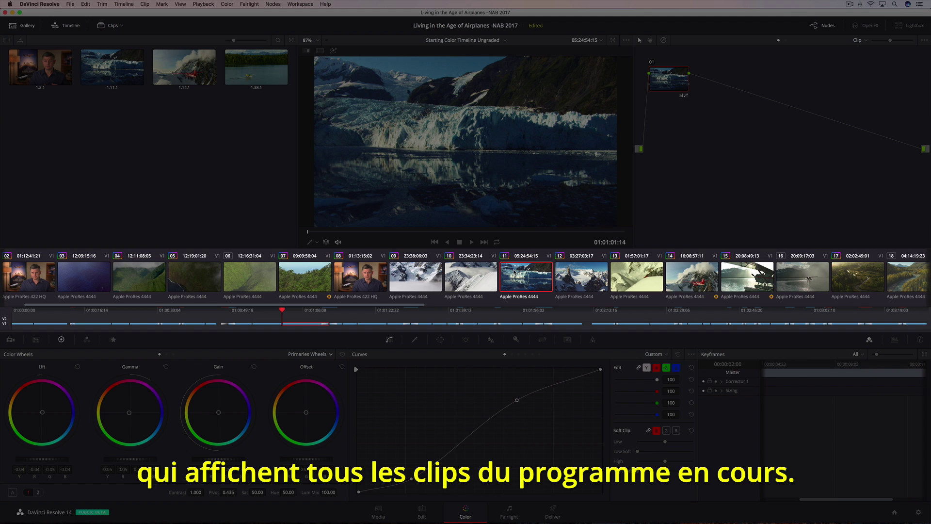
left_click(572, 276)
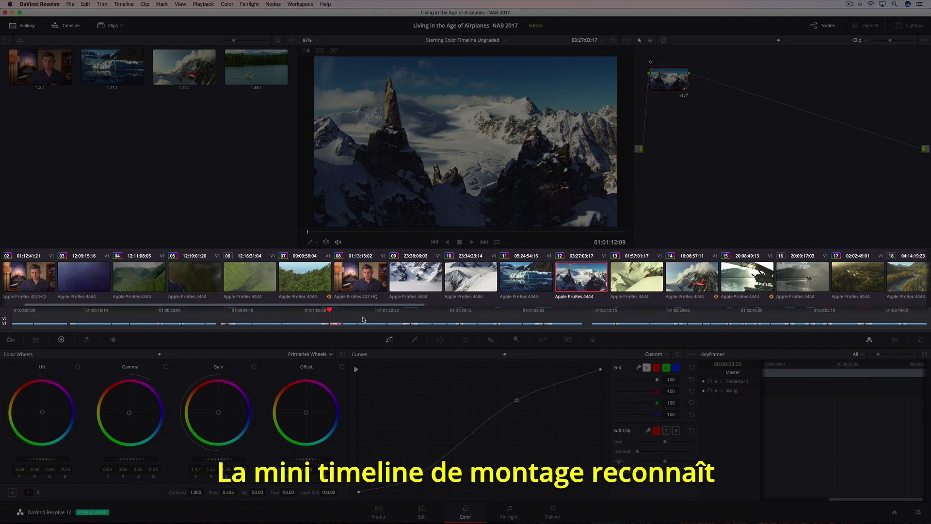
left_click_drag(330, 311, 741, 321)
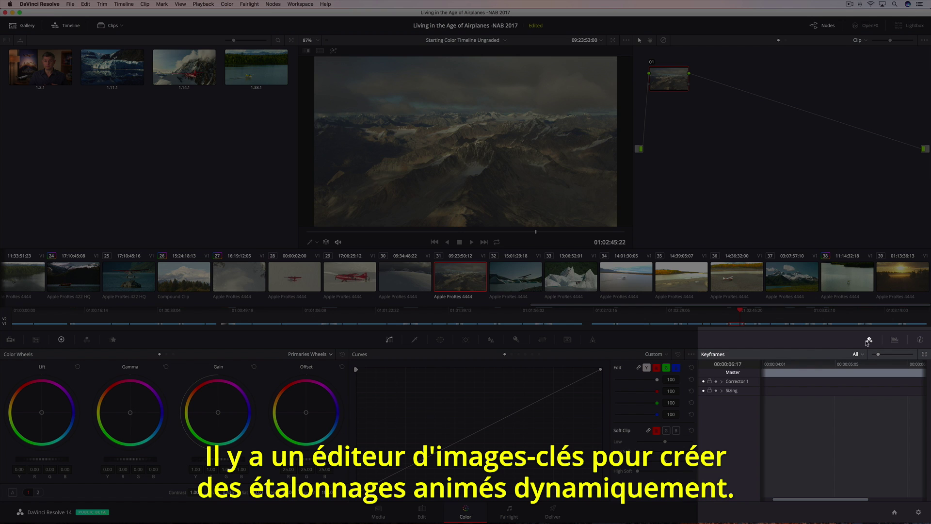
left_click(895, 341)
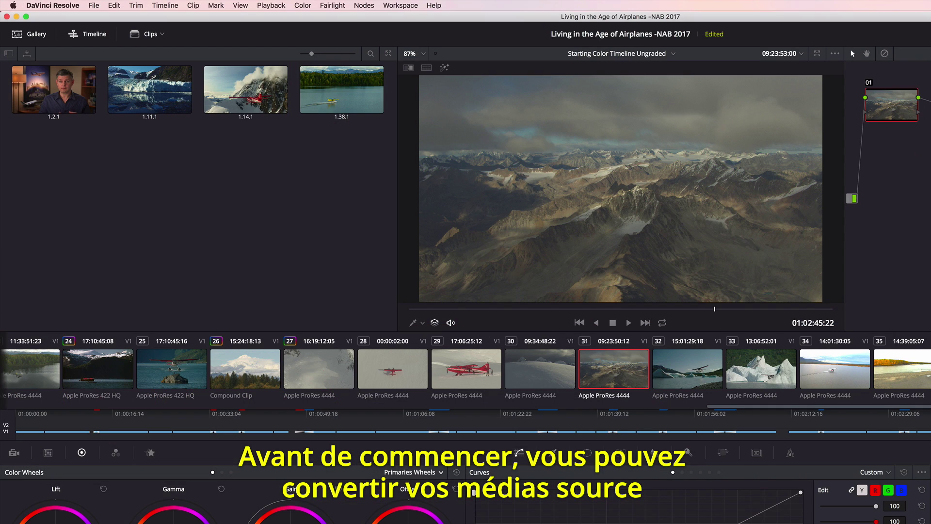
- Set the project's color science to DaVinci YRGB Color Managed and save the project settings
left_click(95, 5)
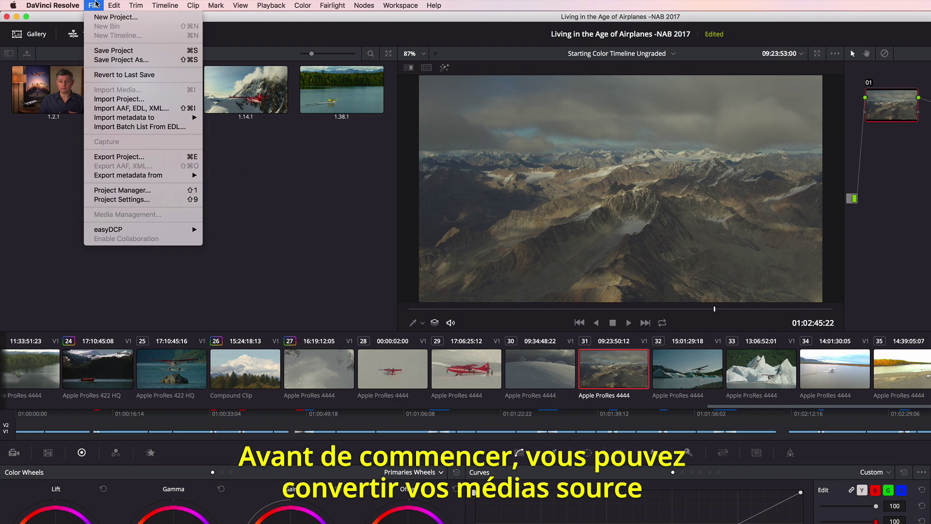
left_click(108, 199)
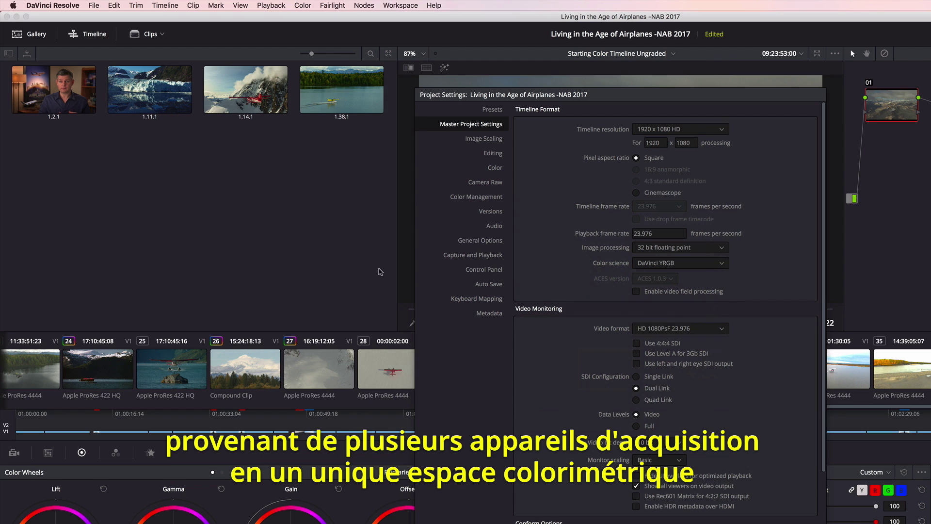
left_click(655, 266)
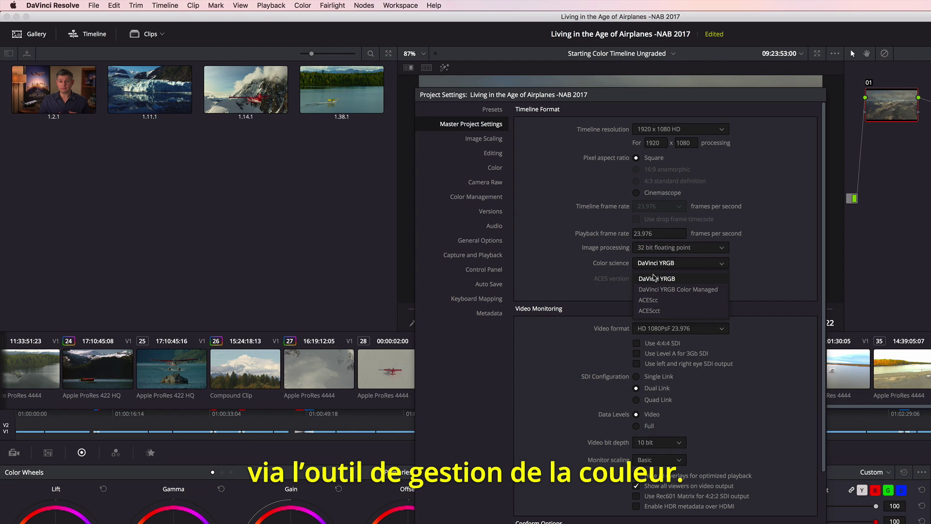
left_click(654, 290)
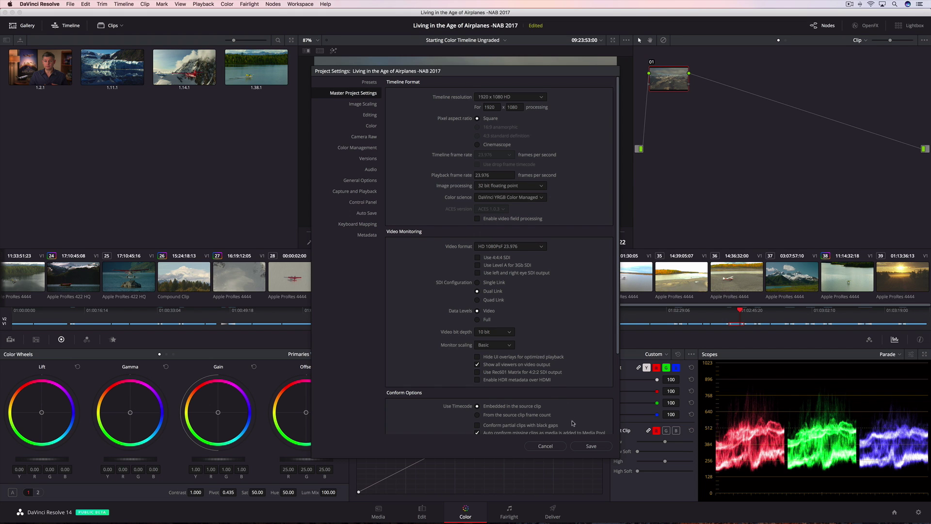
left_click(591, 446)
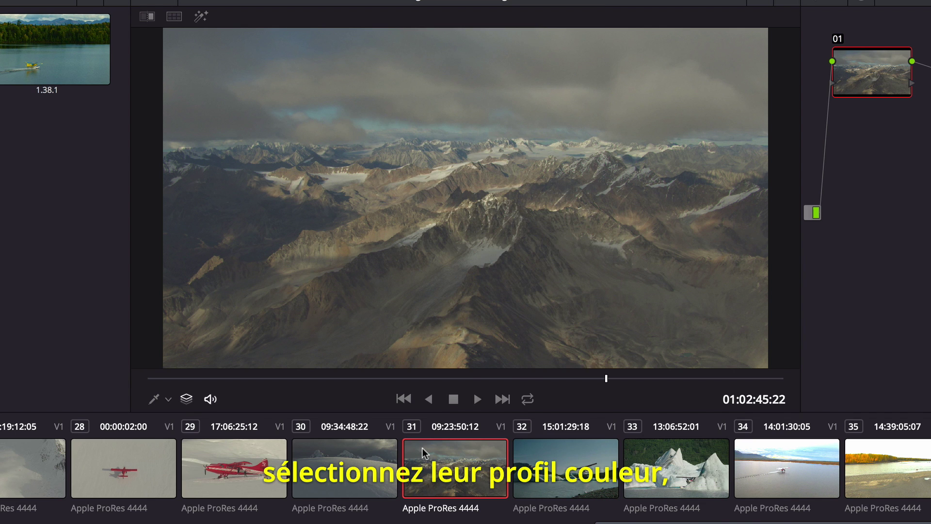
- Set the input color space of clip 31 to Blackmagic Design 4.6K Film v3
right_click(444, 266)
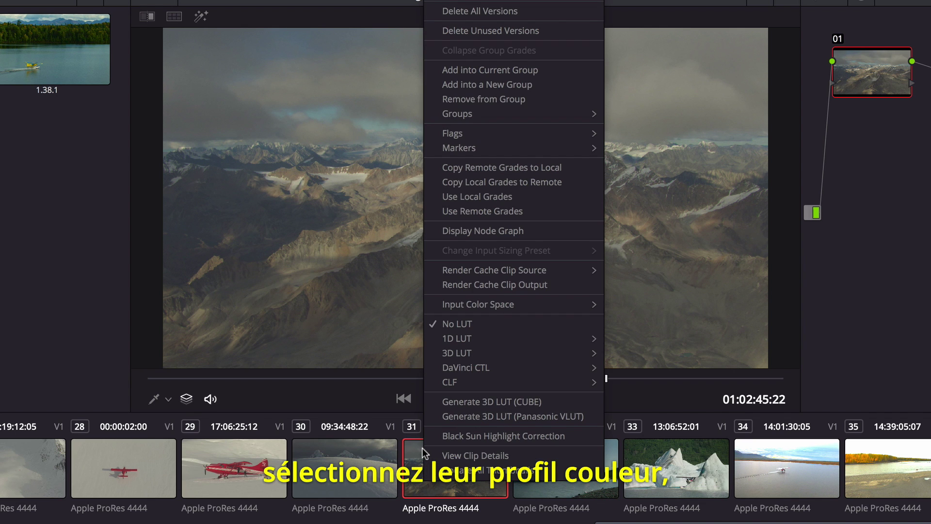
mouse_move(475, 305)
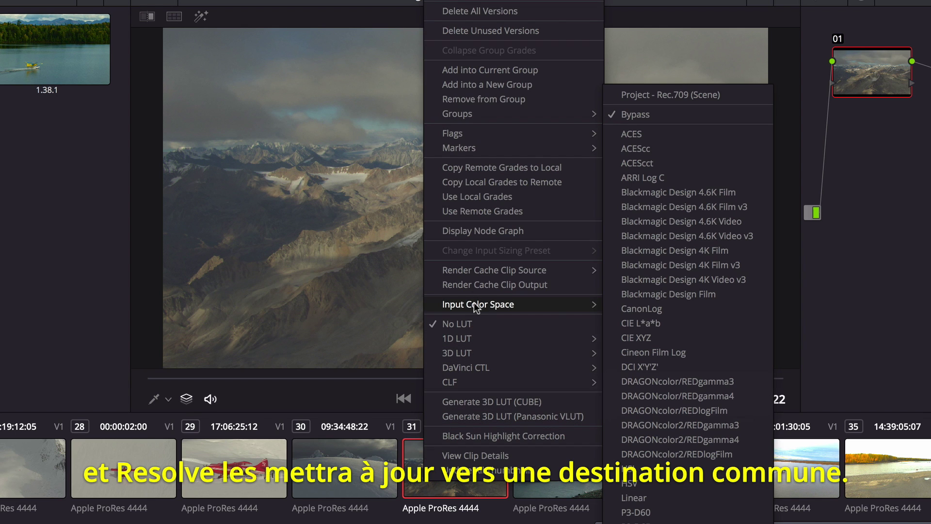
left_click(713, 207)
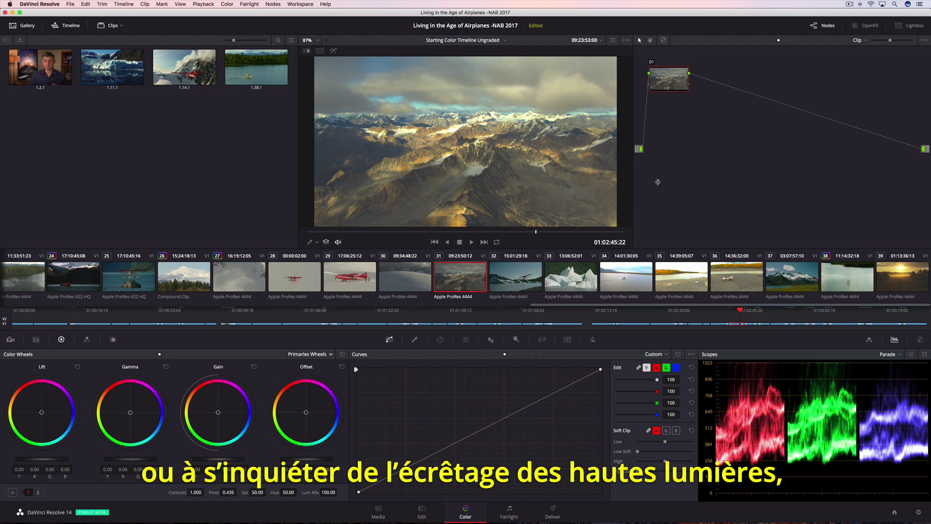
- Play clip 38 with the yellow seaplane on the lake and stop at 01:03:18:21
left_click(851, 278)
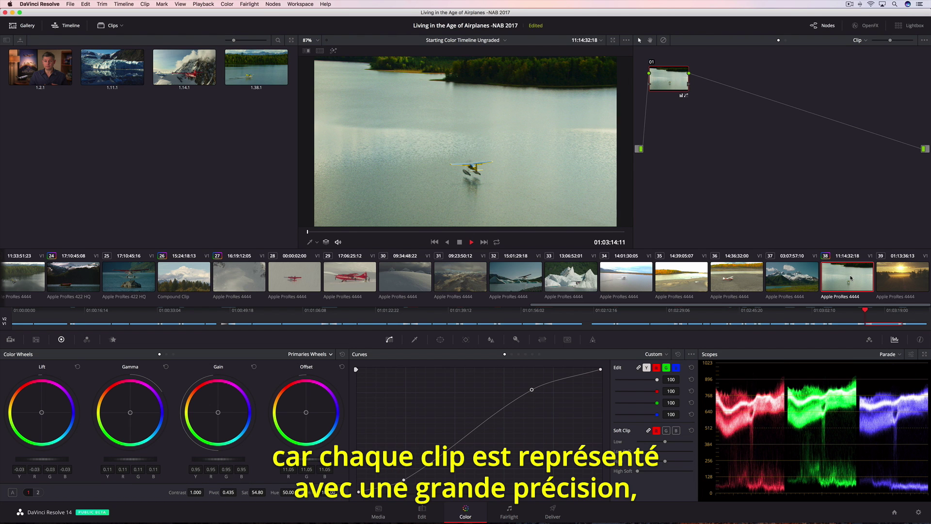
key("space")
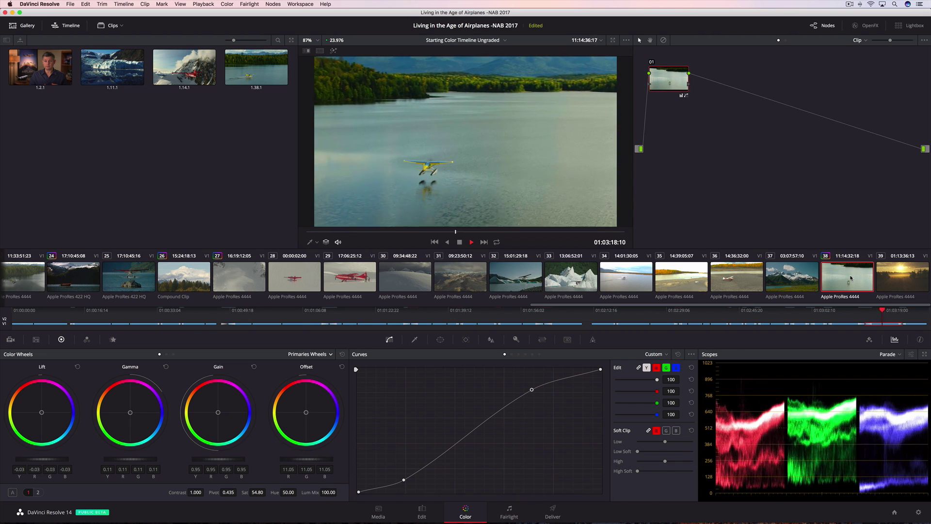
key("space")
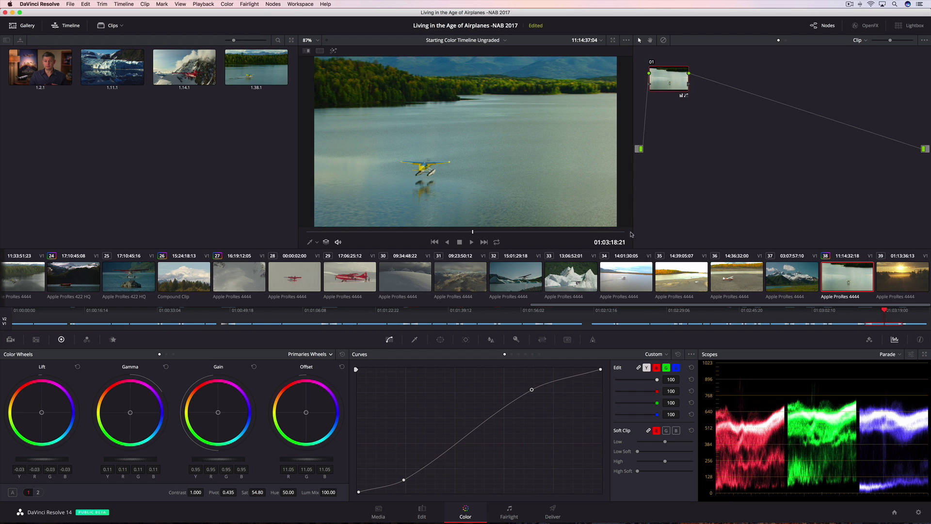
- Show clips 34, 35 and 36 with clip 38 in a split screen of selected clips and shot-match them to clip 38
left_click(319, 51)
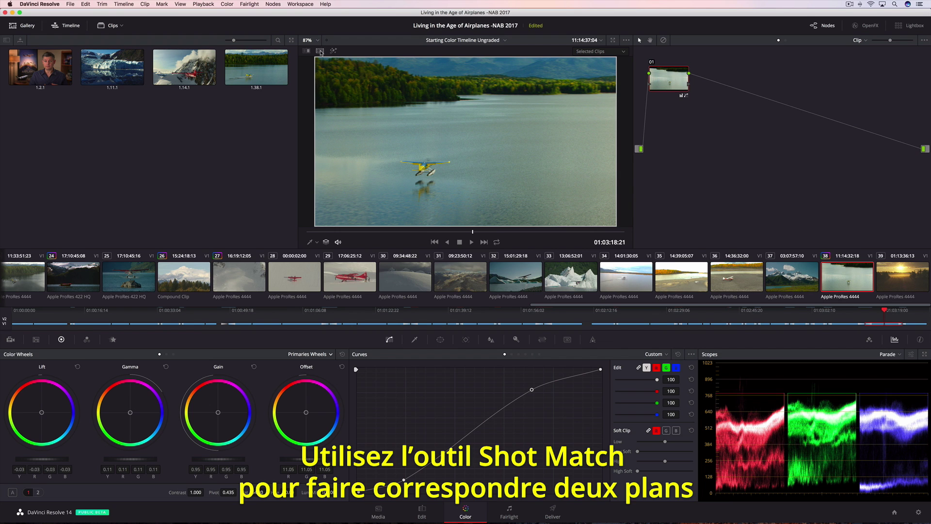
left_click(618, 272, "super")
left_click(683, 278, "super")
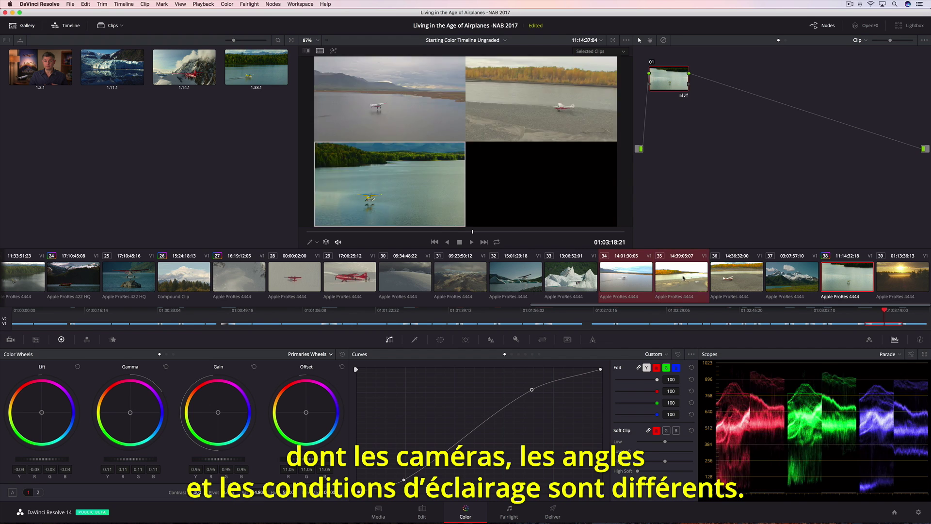
left_click(751, 284, "super")
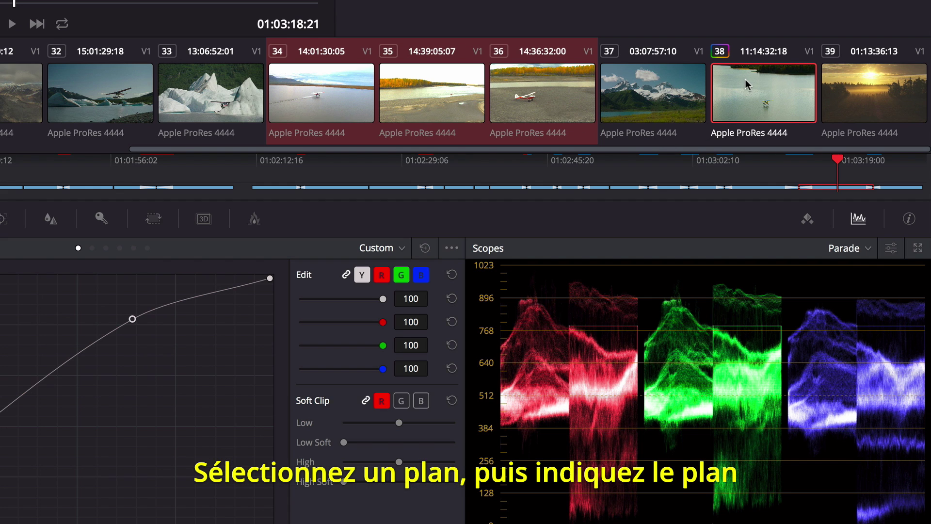
right_click(745, 85)
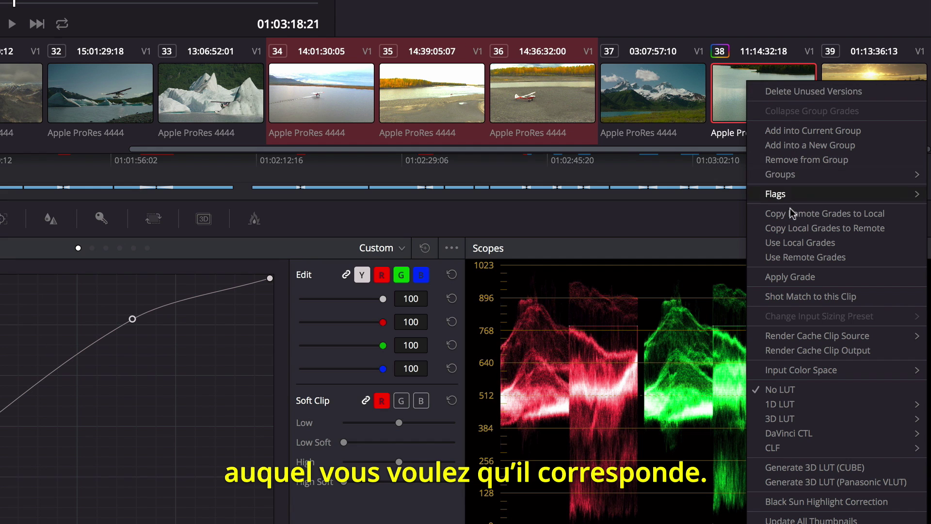
left_click(793, 291)
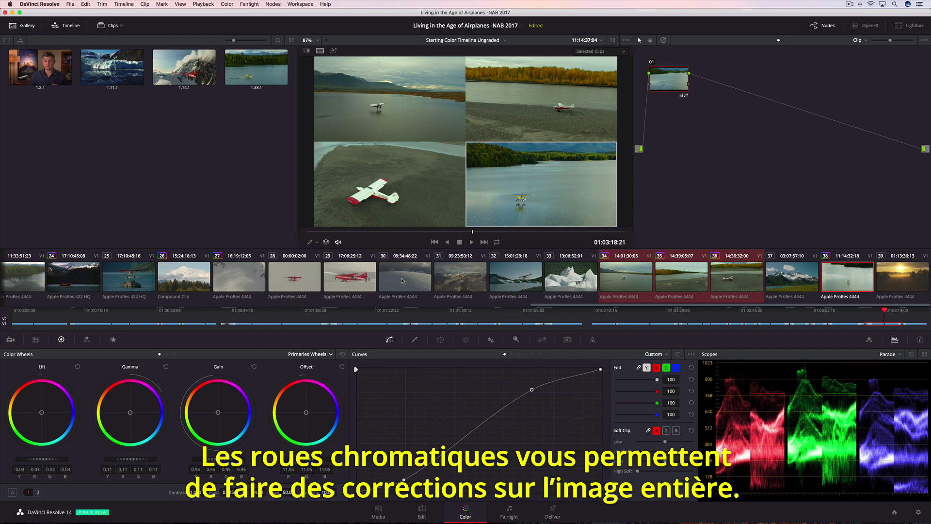
- Grade the snowy mountains of clip 30 with cooler shadows and warmer highlights, lowering the overall Lift to about -0.09
left_click(401, 280)
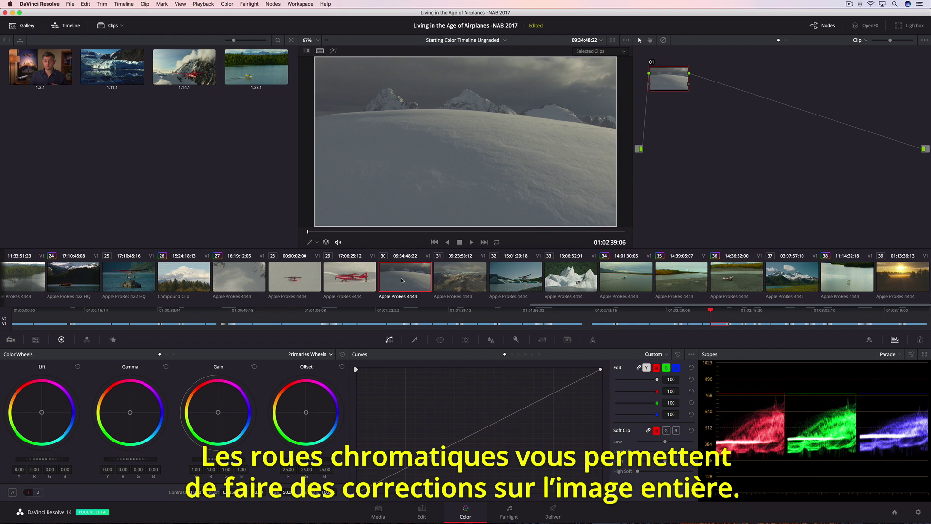
key("space")
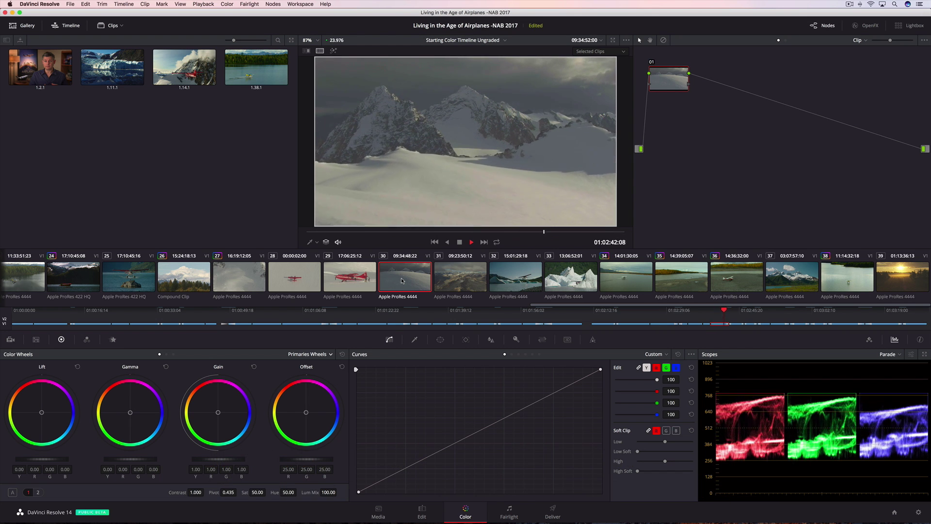
key("space")
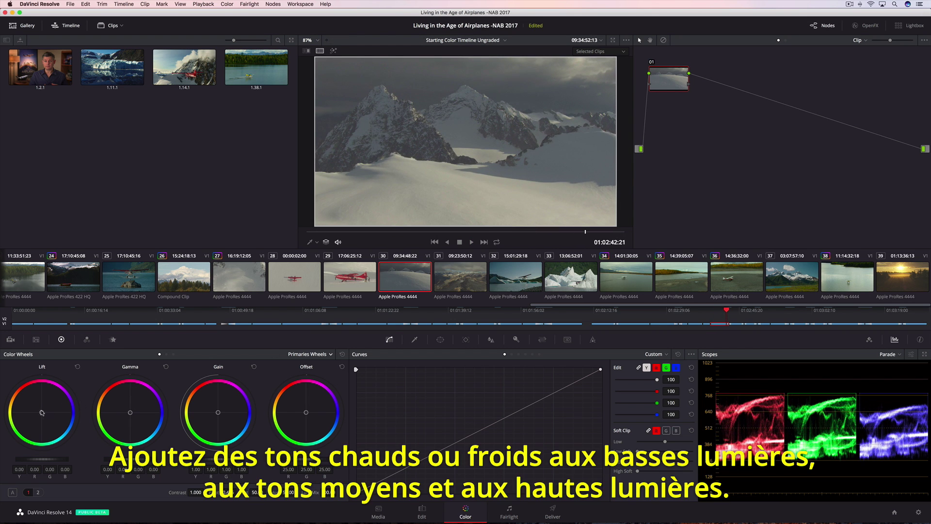
left_click_drag(41, 412, 42, 412)
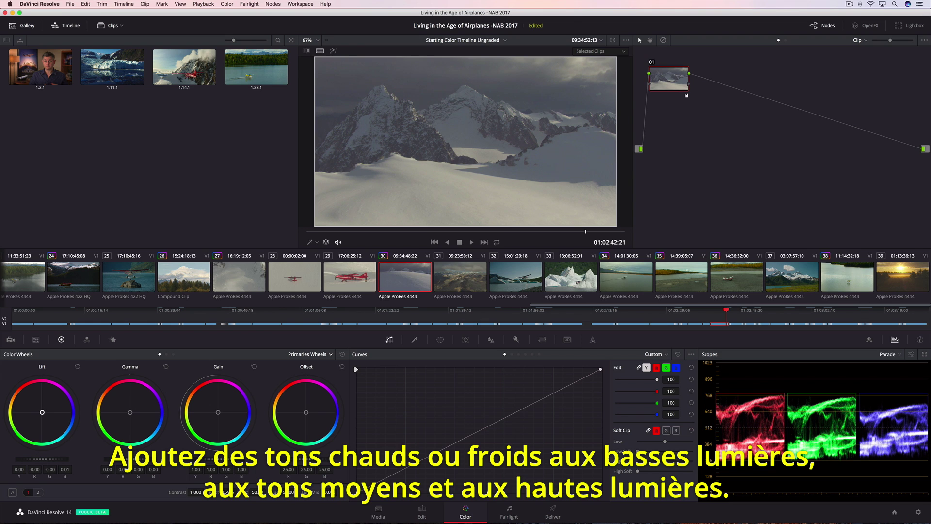
left_click_drag(218, 412, 219, 412)
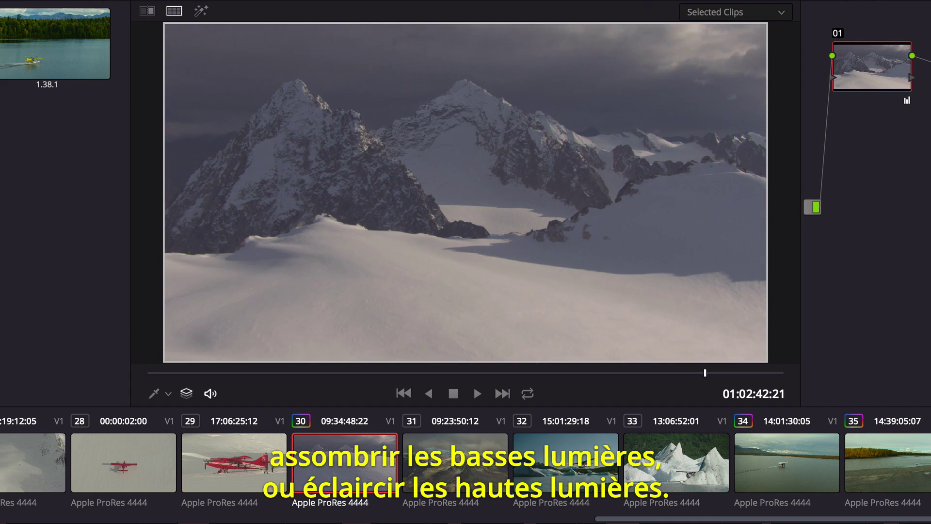
left_click_drag(63, 459, 46, 459)
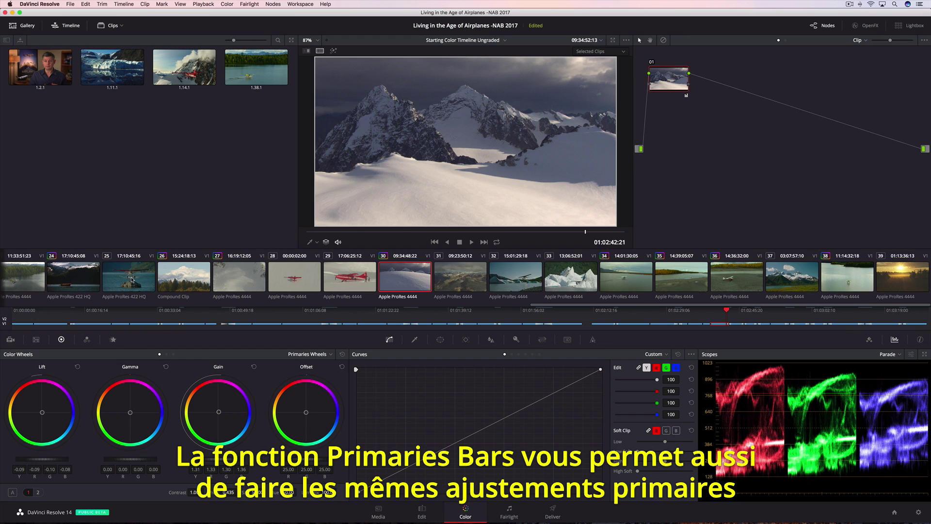
- Select clip 25 with the seaplane over the rock and switch the primary color controls to Primaries Bars
left_click(130, 280)
left_click(330, 355)
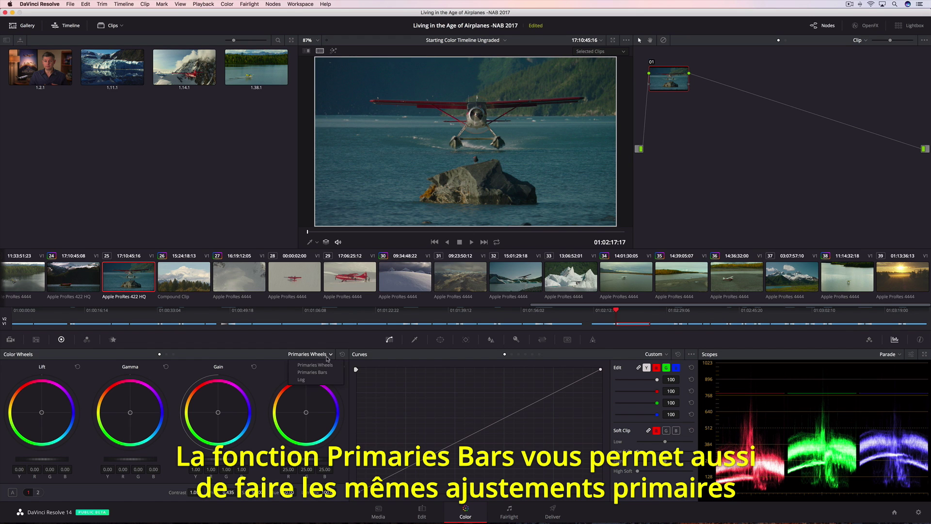
left_click(328, 373)
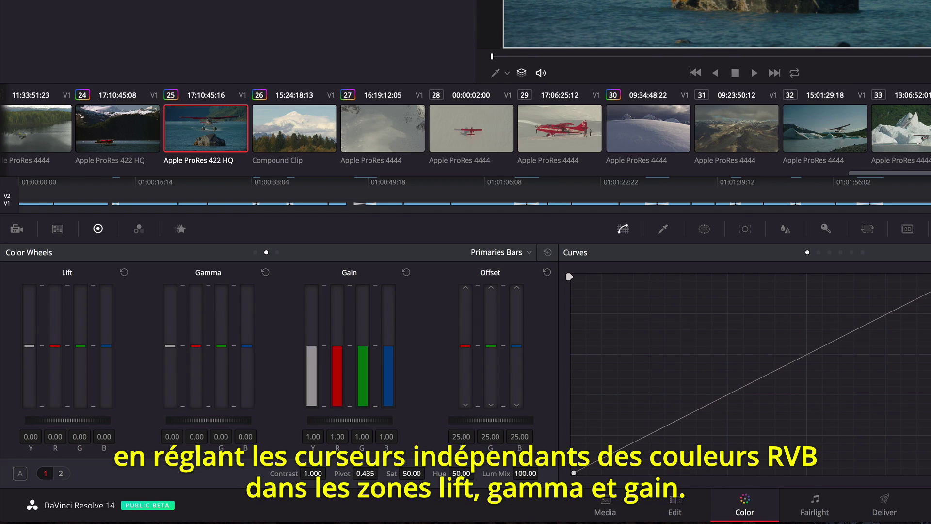
- Set clip 25's blue Lift to about 0.02, green Gamma to 0.01, blue Gain to 1.12 and luminance Gain to 1.58
left_click_drag(67, 414, 68, 416)
left_click_drag(106, 347, 105, 345)
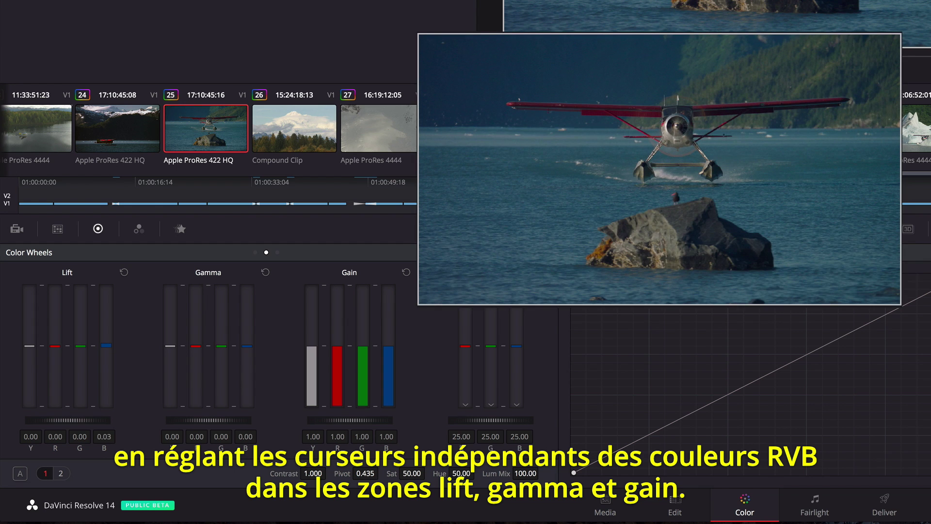
left_click_drag(221, 347, 224, 347)
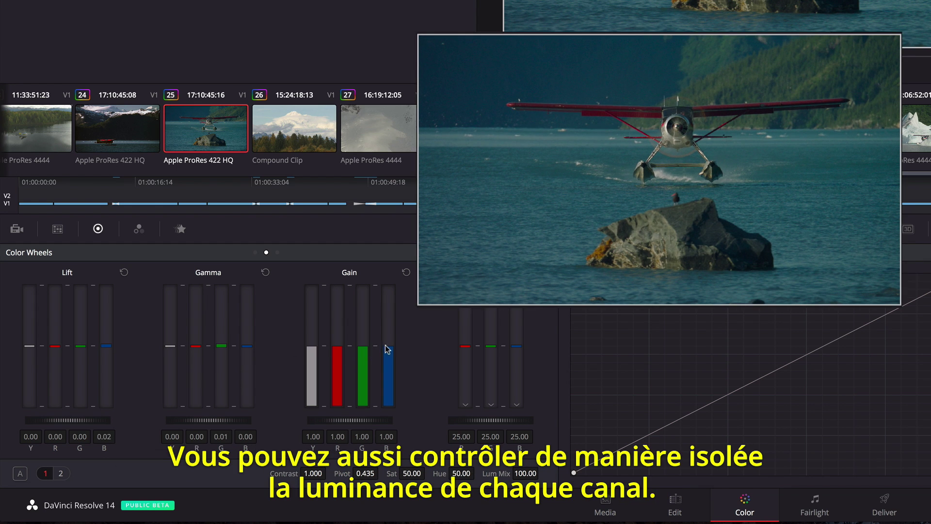
left_click_drag(389, 351, 388, 343)
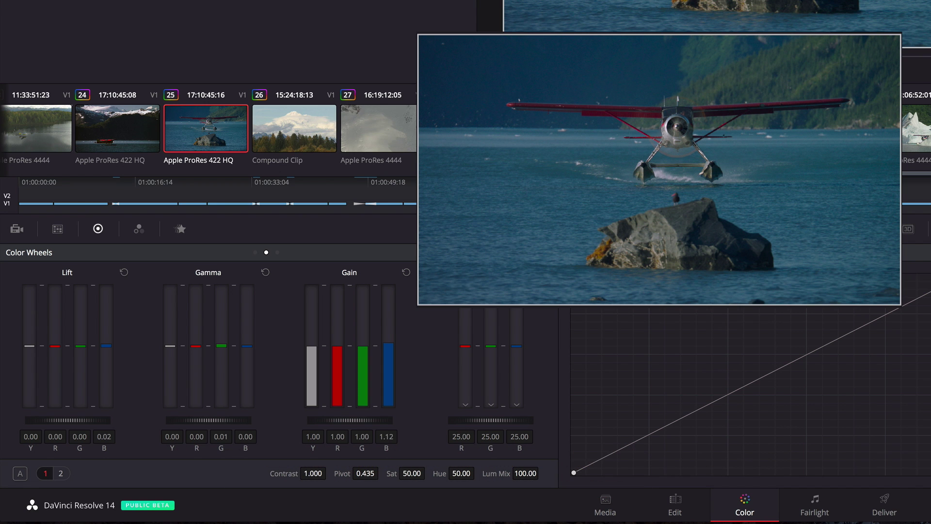
left_click_drag(311, 346, 311, 328)
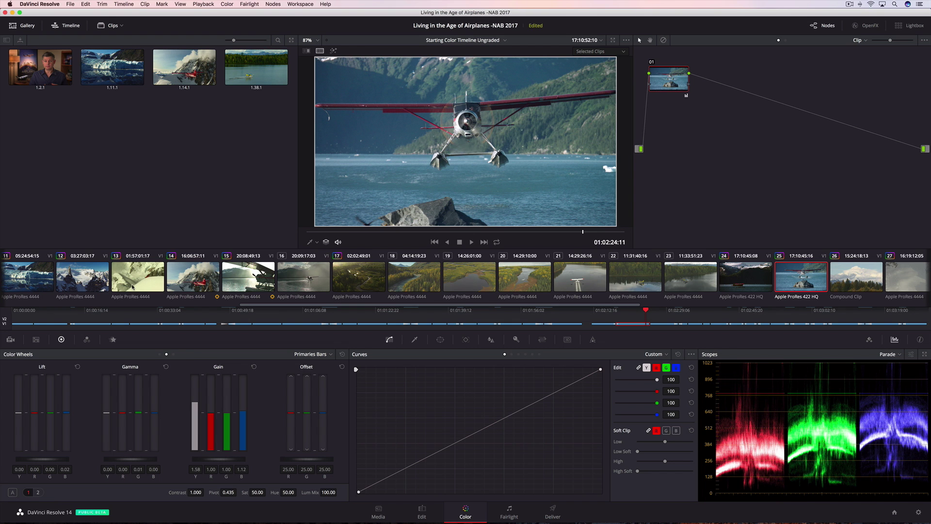
- Play clip 13 with the red plane over the snowy ridge and stop at 01:01:17:07
left_click(132, 287)
key("space")
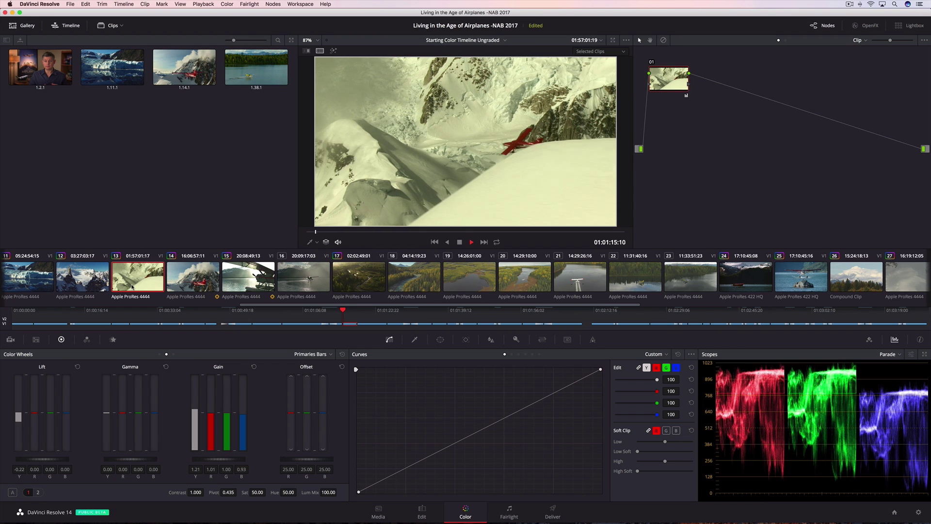
key("space")
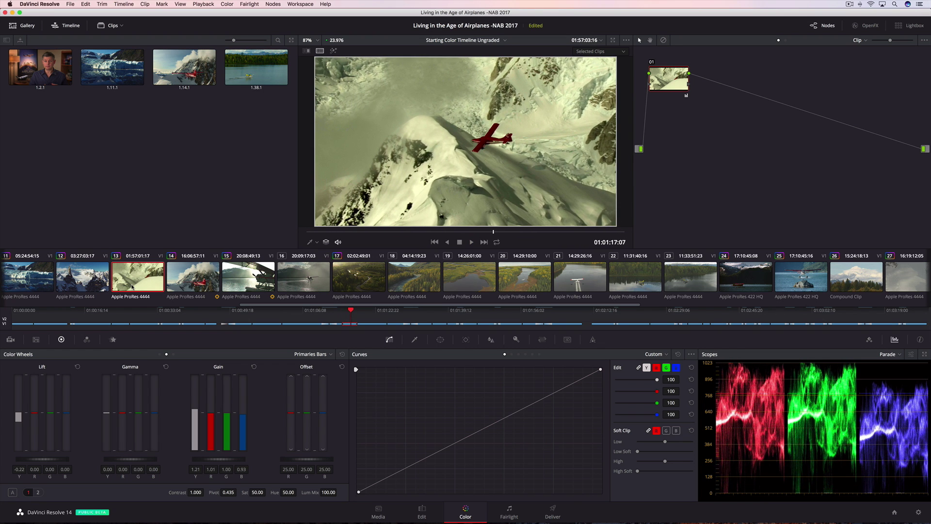
- Neutralize clip 13's yellow-green cast by setting Temperature to -1130.0 and raising Tint
left_click(39, 494)
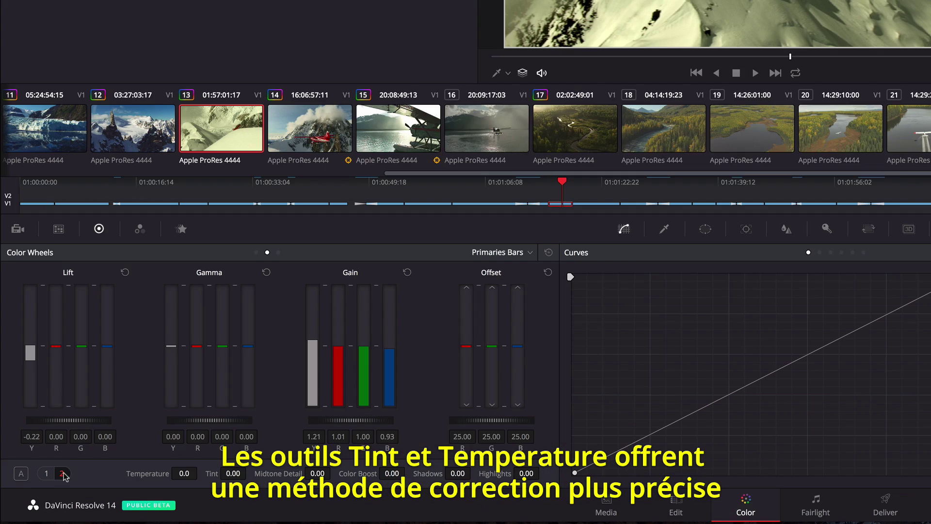
left_click_drag(114, 493, 125, 491)
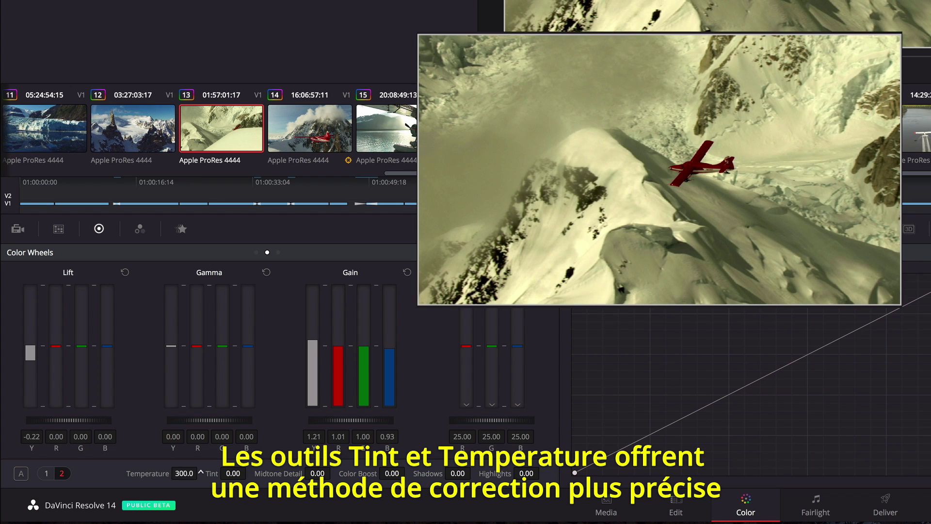
left_click_drag(201, 472, 249, 472)
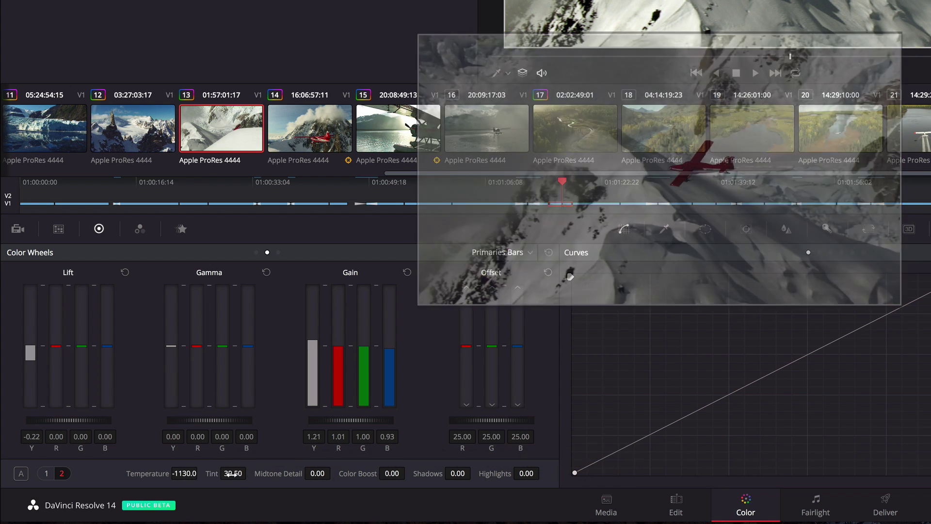
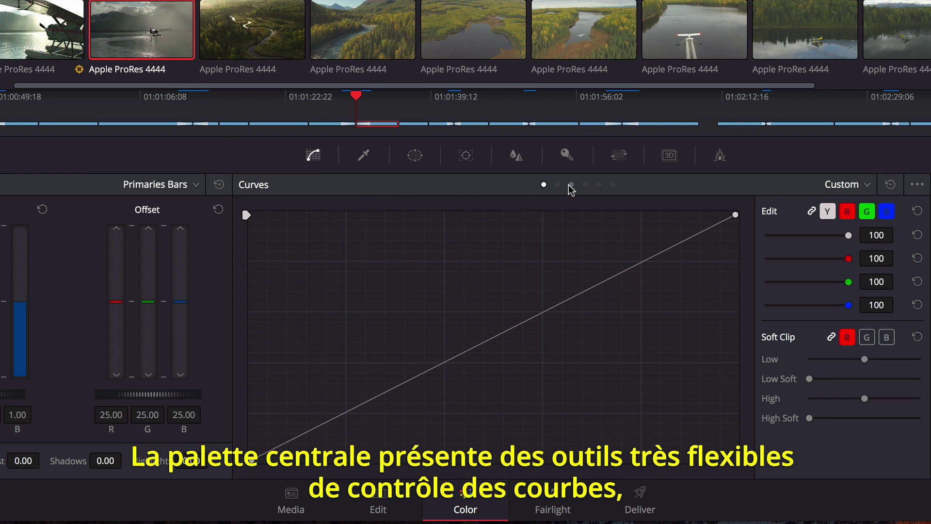
- Look through the curve types up to Sat Vs Sat for clip 16 and return to the Custom curve
left_click(571, 185)
left_click(613, 185)
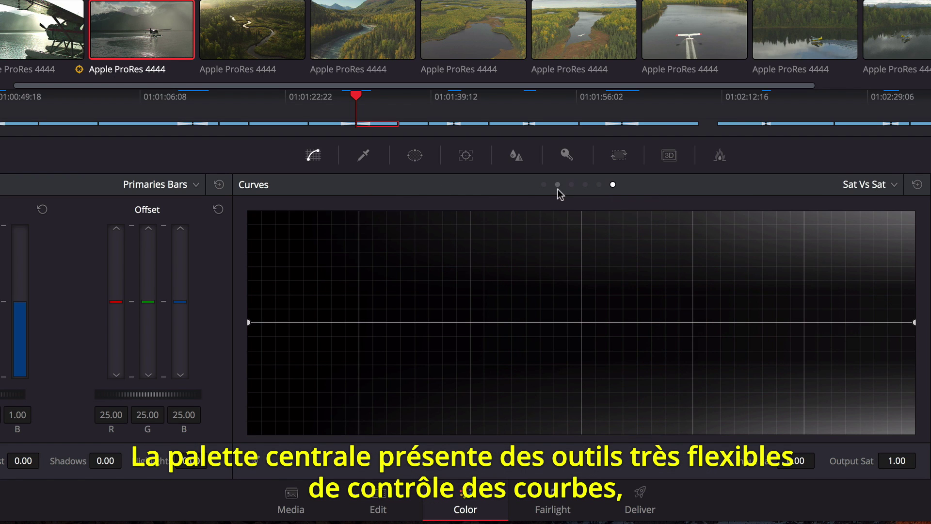
left_click(544, 184)
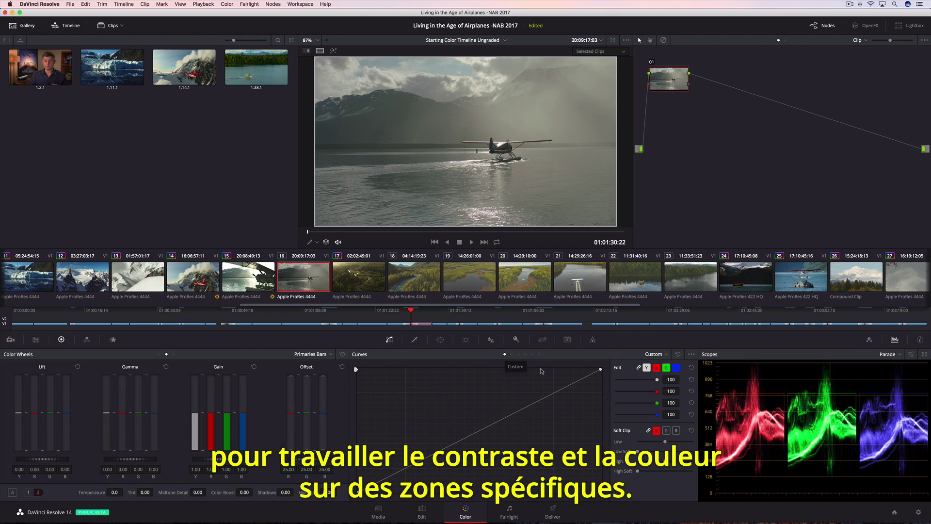
- On clip 16's unlinked custom curves, raise blue in the shadows and lower it in the highlights, then raise only the red highlights
left_click(675, 369)
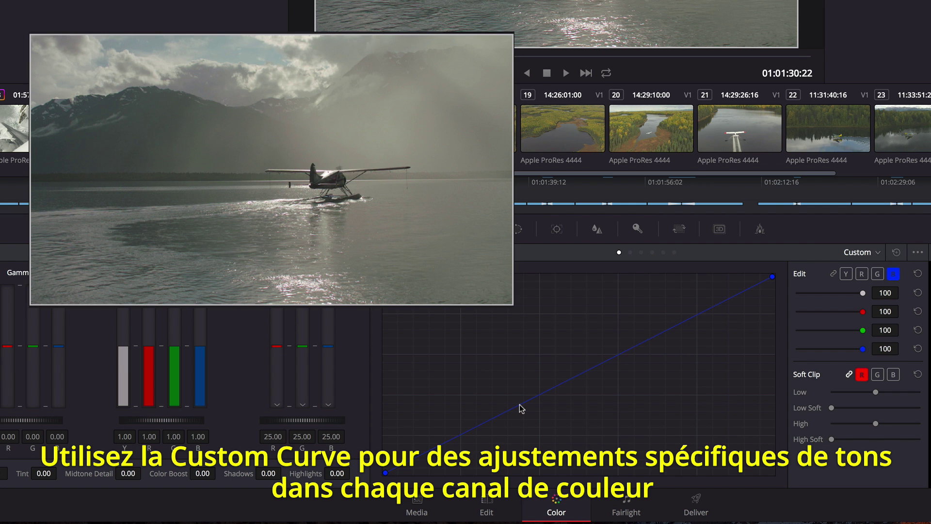
left_click_drag(519, 405, 522, 418)
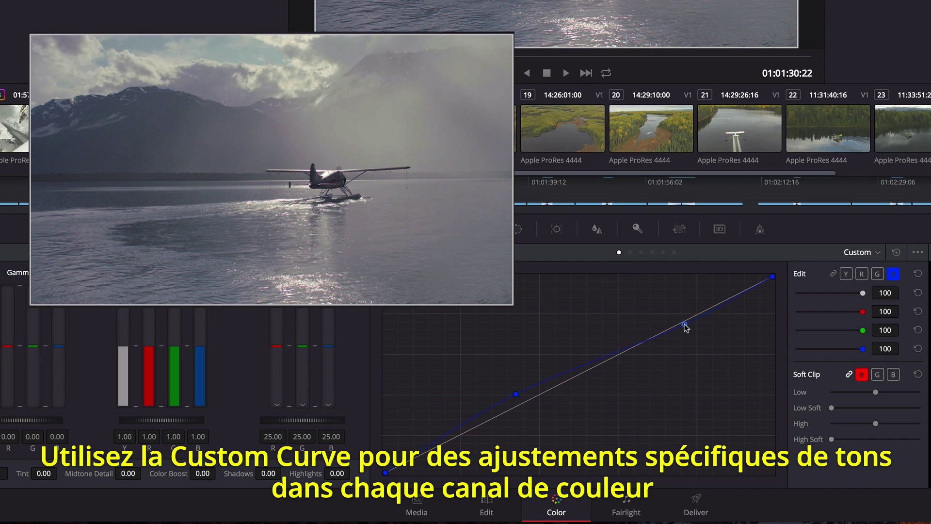
left_click(862, 274)
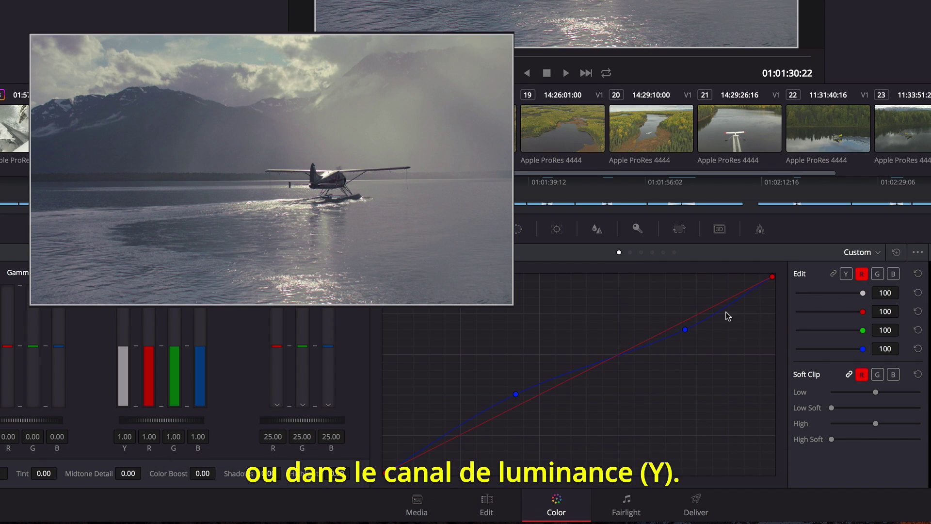
left_click_drag(685, 321, 677, 315)
left_click_drag(558, 380, 557, 387)
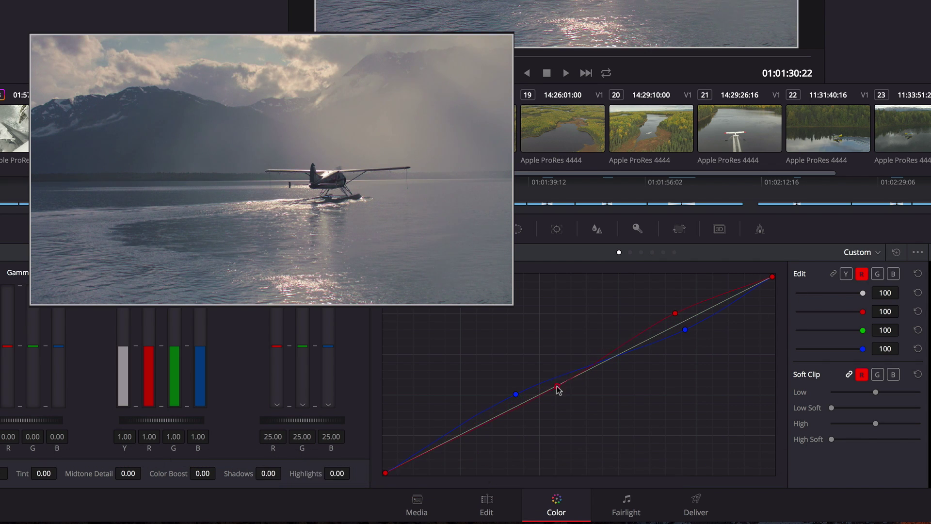
- Shape clip 16's luminance curve into an S with darker shadows and brighter highlights, and play the clip
left_click(846, 273)
left_click_drag(504, 415, 508, 442)
left_click(630, 358)
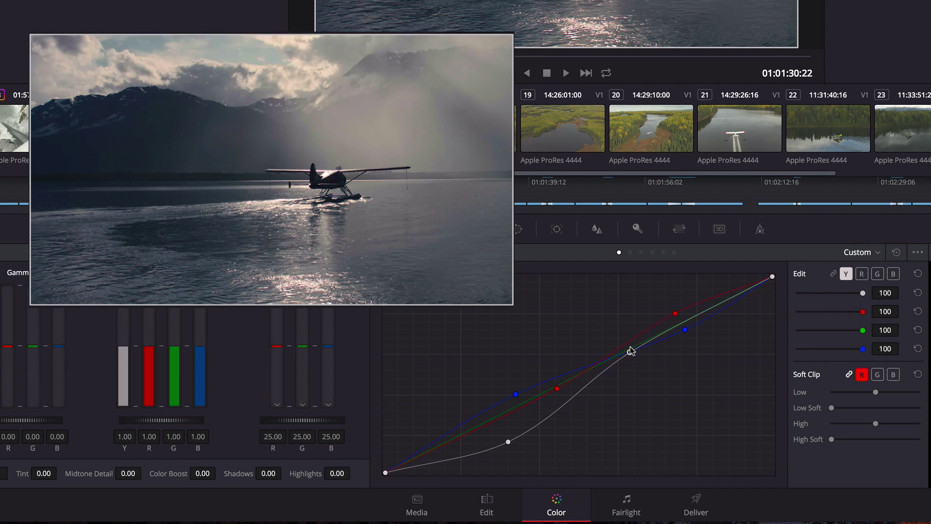
left_click_drag(631, 358, 634, 324)
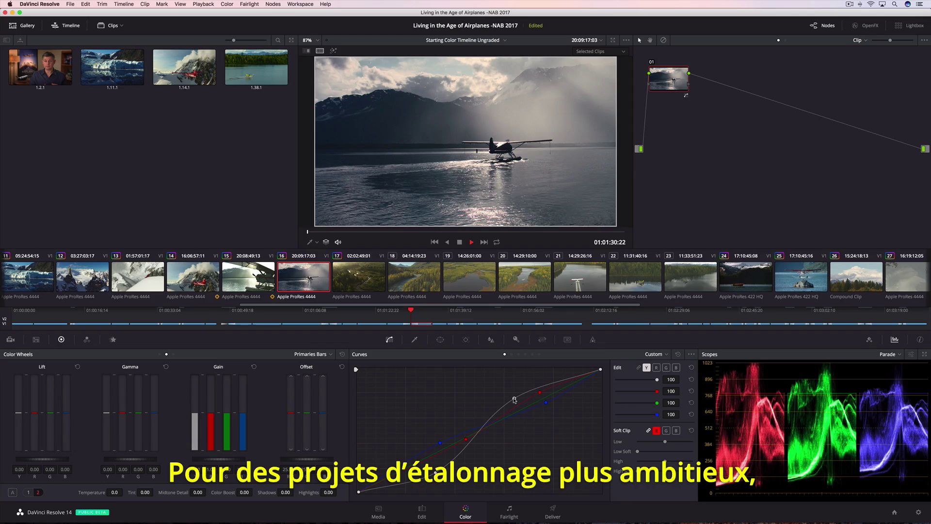
key("space")
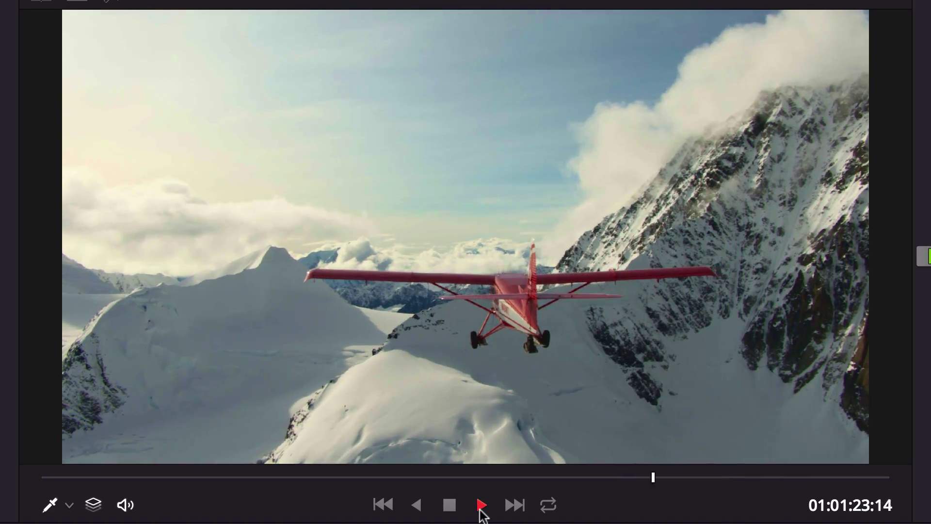
- Shift the red plane in clip 14 to magenta with the Hue Vs Hue curve and compare with the grade bypassed
left_click(450, 507)
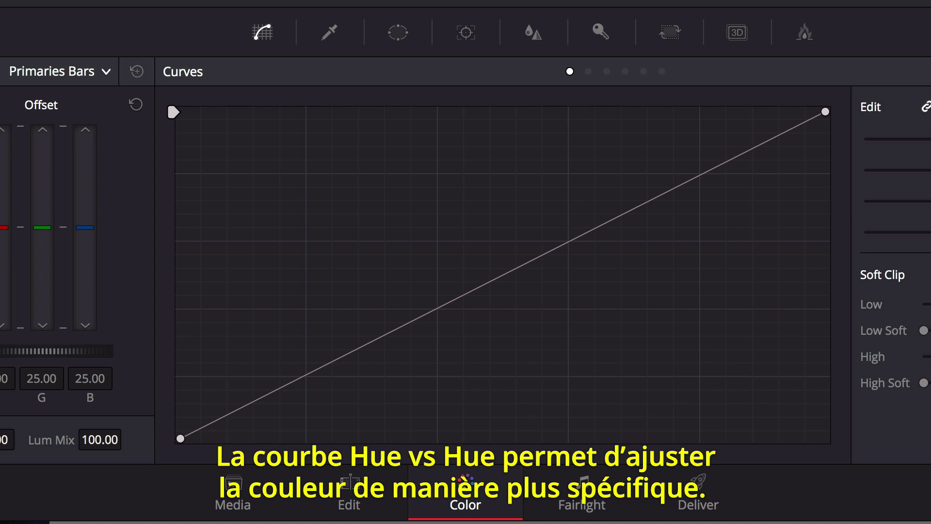
left_click(589, 72)
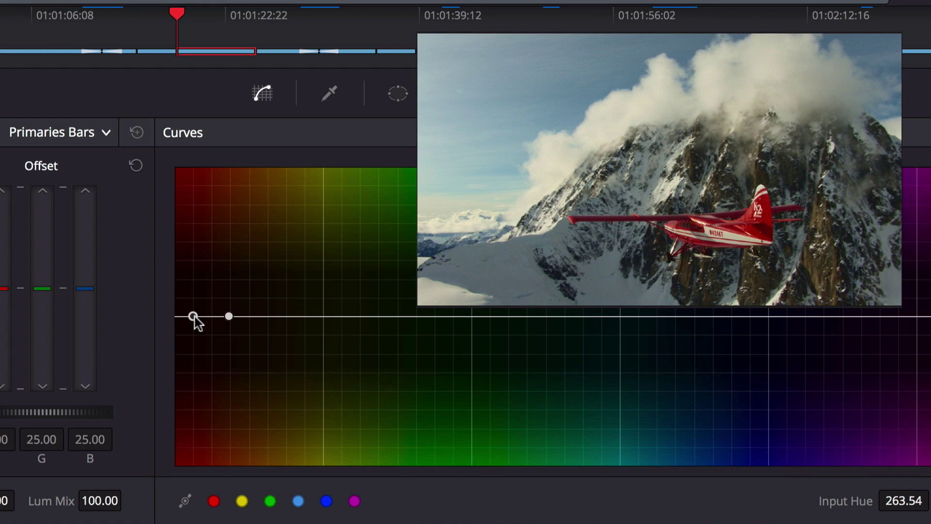
left_click(195, 316)
left_click_drag(195, 316, 194, 263)
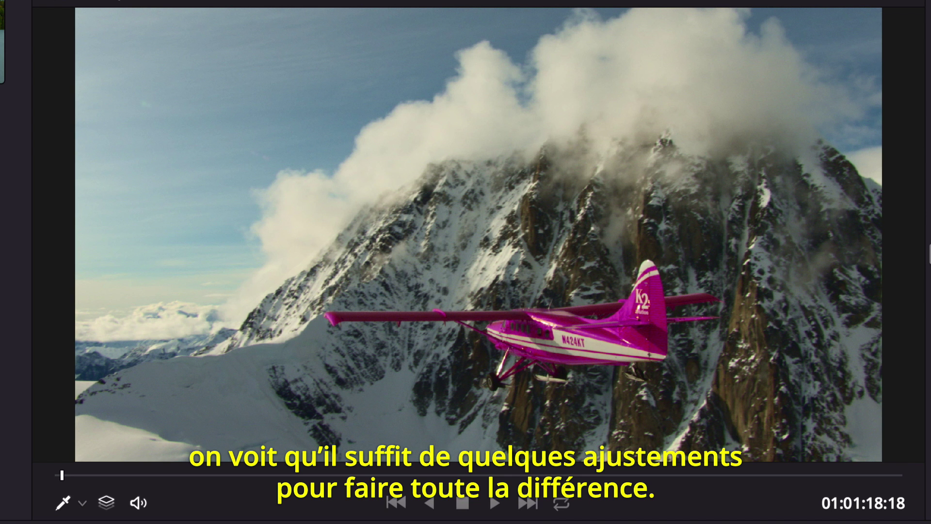
key("shift+d")
key("shift+d")
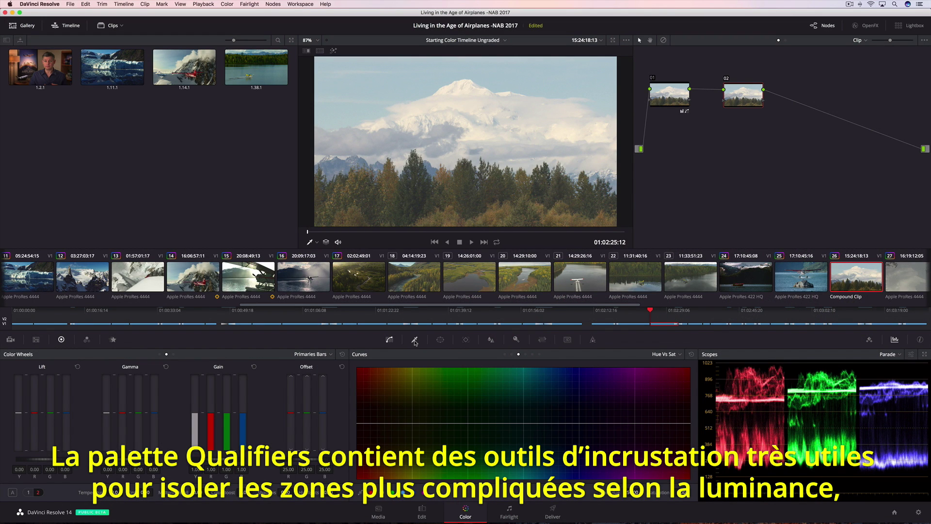
- Isolate the trees in clip 26's second node by drawing a path across them with the 3D qualifier, and review the playback
left_click(415, 341)
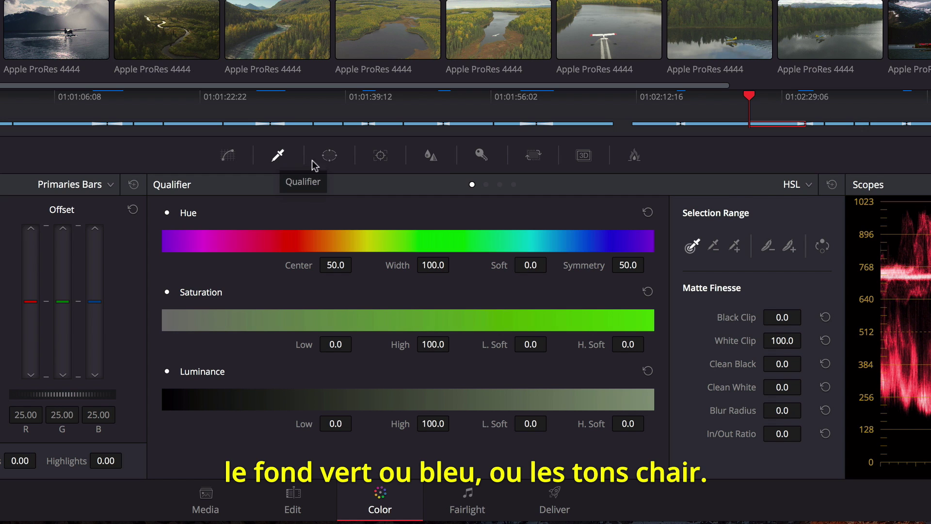
left_click(800, 187)
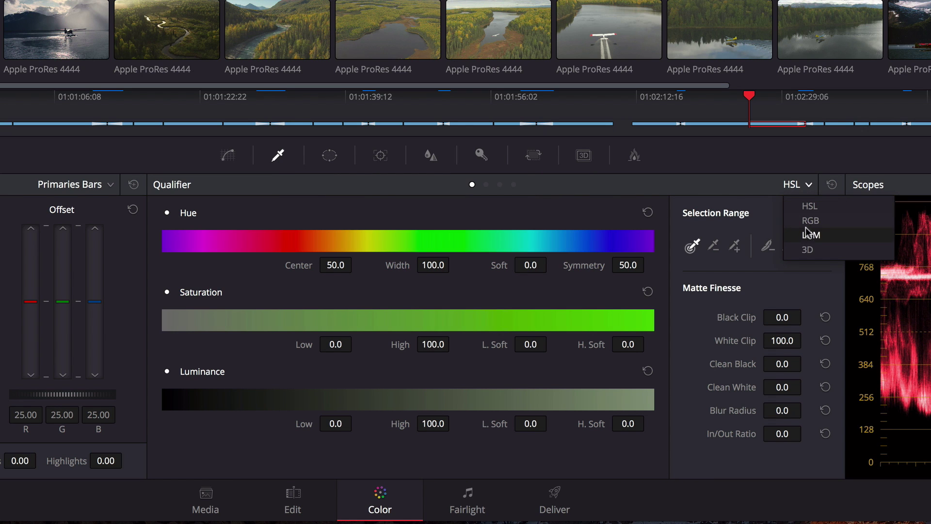
left_click(808, 250)
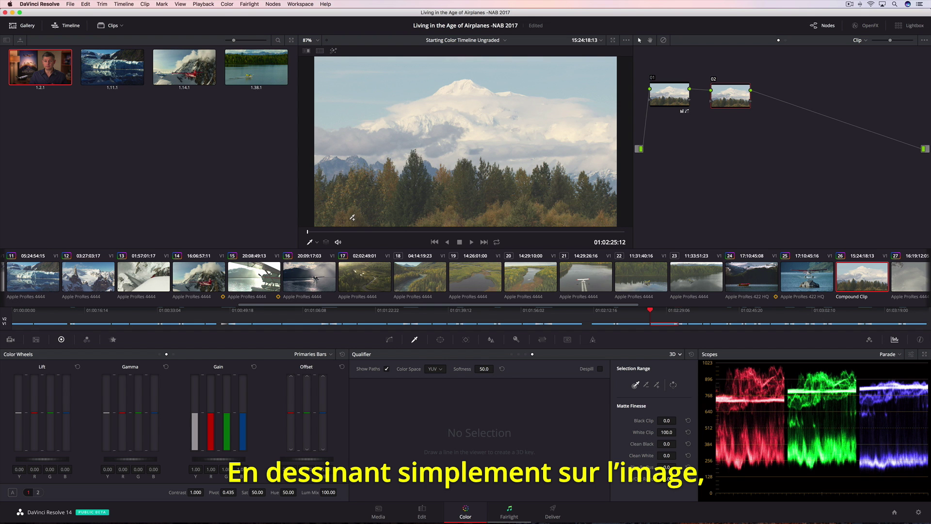
left_click_drag(541, 201, 596, 206)
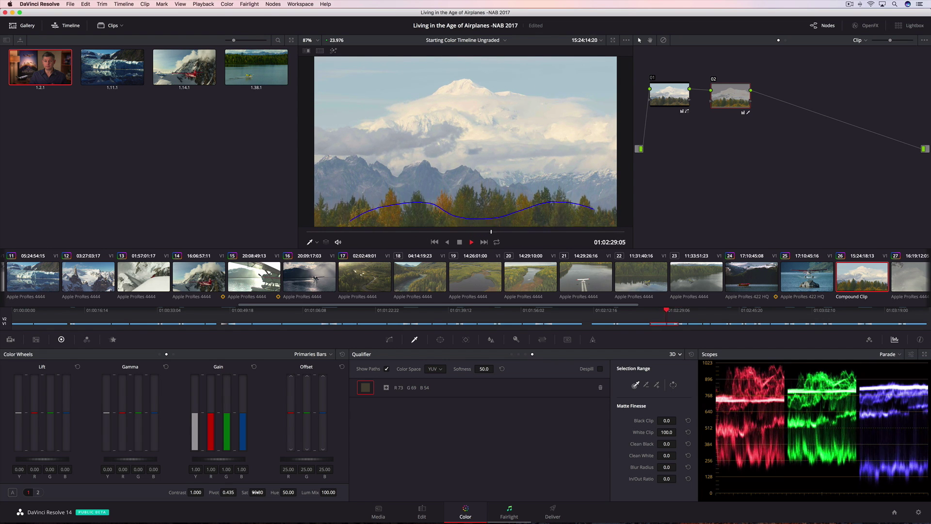
key("space")
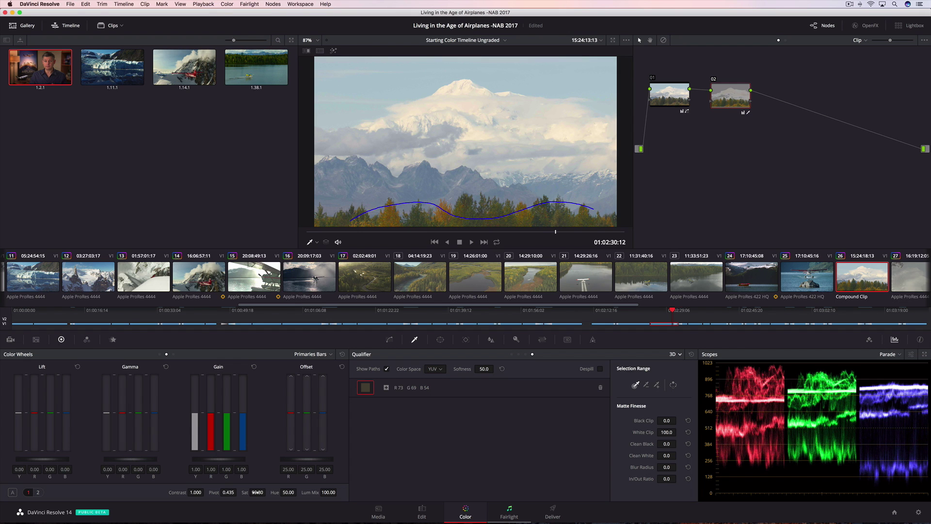
- Play clip 24 with the floatplane and activate a curve Power Window for it
left_click(735, 292)
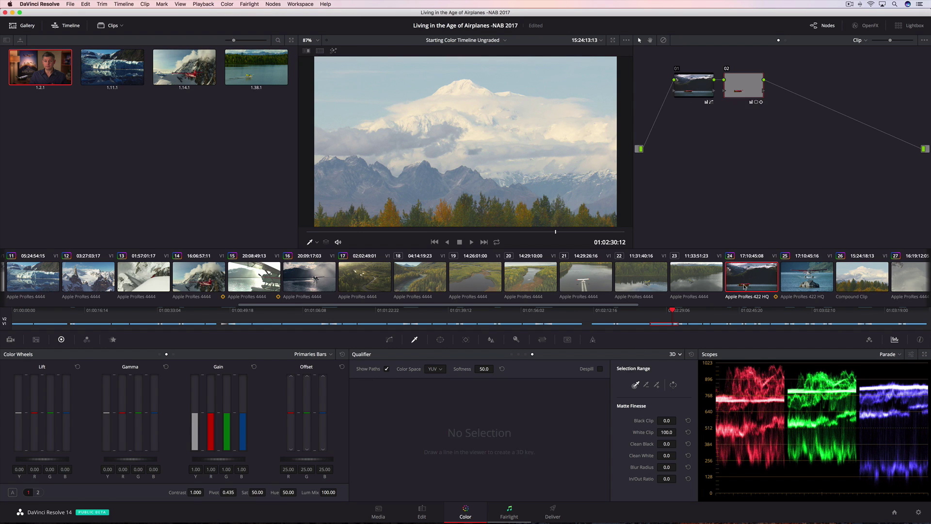
left_click(471, 242)
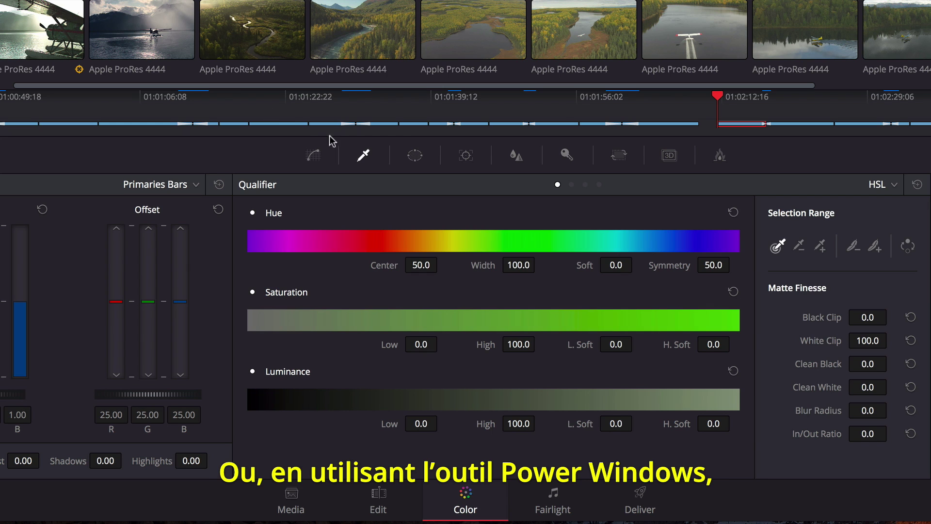
left_click(415, 155)
left_click(266, 373)
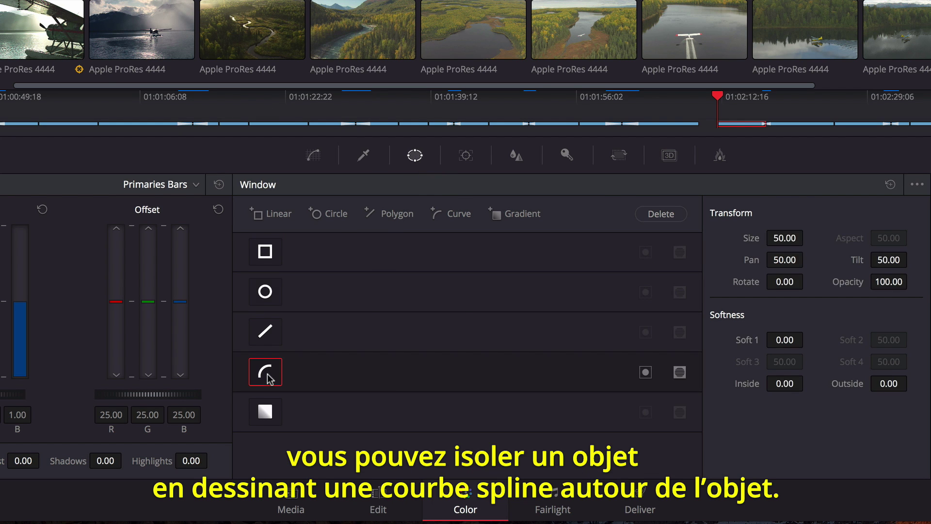
- Draw a closed curve window around the floatplane's fuselage, wings and tail, leaving out its floats
left_click(153, 244)
left_click(154, 256)
left_click(166, 258)
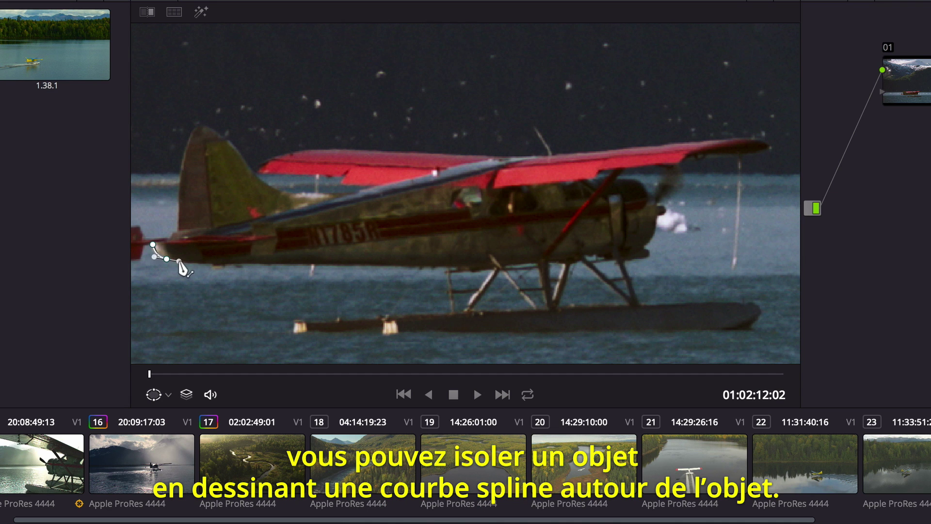
left_click(481, 267)
left_click(645, 249)
left_click(658, 216)
left_click(637, 179)
left_click(556, 186)
left_click(594, 178)
left_click(598, 169)
left_click(677, 163)
left_click(703, 153)
left_click(765, 149)
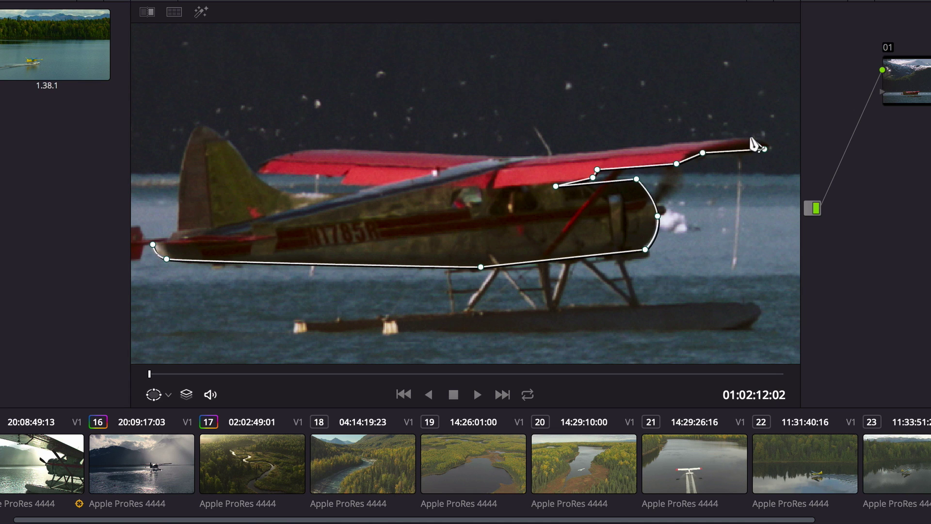
left_click(751, 138)
left_click(529, 154)
left_click(437, 153)
left_click(314, 146)
left_click(267, 162)
left_click(267, 174)
left_click(339, 181)
left_click(381, 185)
left_click(295, 206)
left_click(253, 179)
left_click(210, 129)
left_click(190, 142)
left_click(178, 230)
left_click(153, 244)
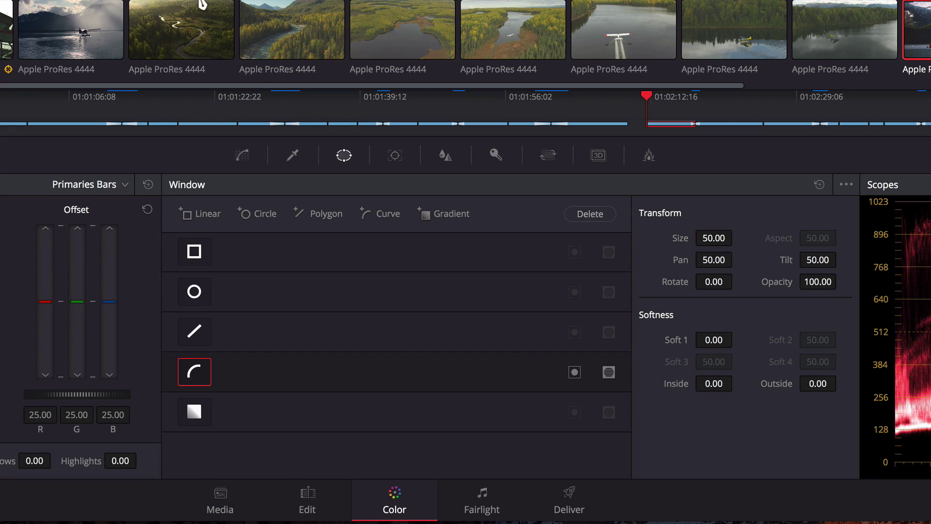
- Track the window forward through clip 24 with Pan, Tilt, Zoom, Rotate and Perspective 3D enabled
left_click(397, 159)
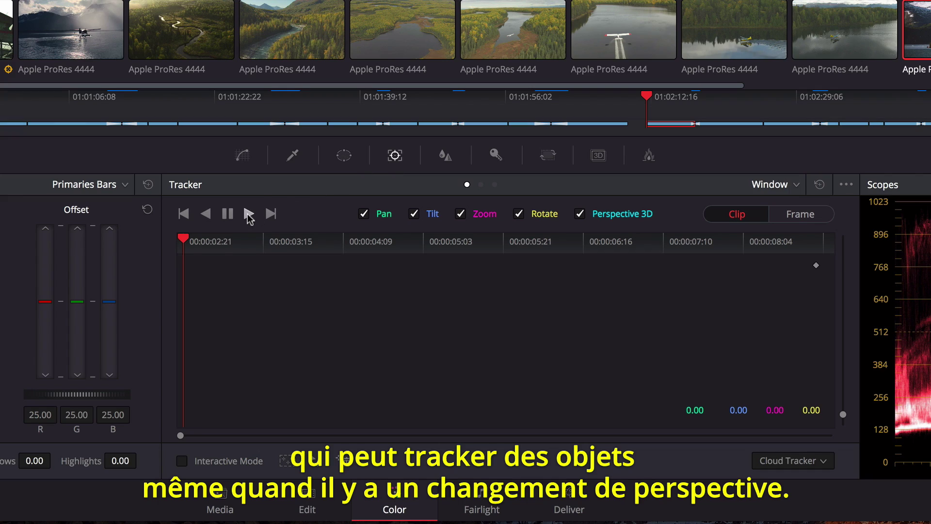
left_click(249, 214)
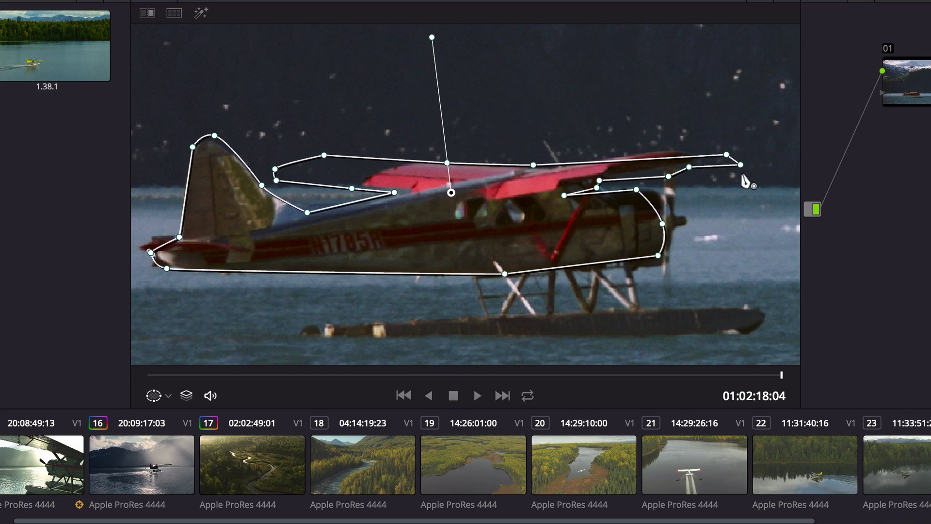
- Reshape the window's wing-tip points to fit both wings on clip 24's last frame and track it in reverse
left_click_drag(742, 167, 676, 160)
left_click_drag(267, 122, 408, 173)
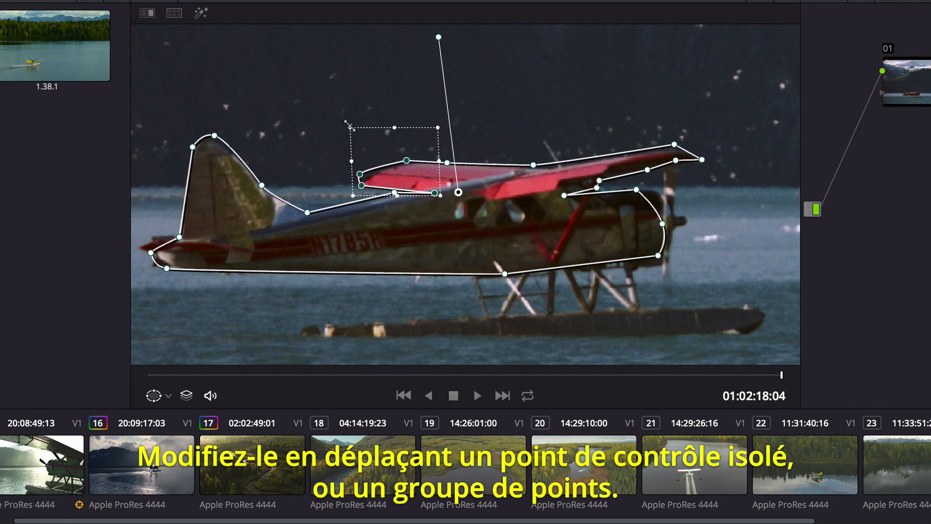
left_click_drag(349, 127, 357, 132)
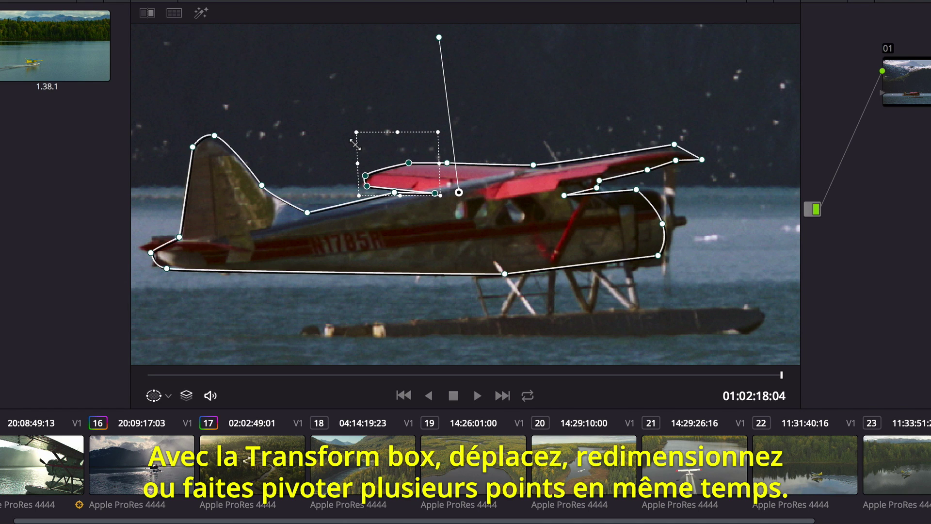
key("alt+t")
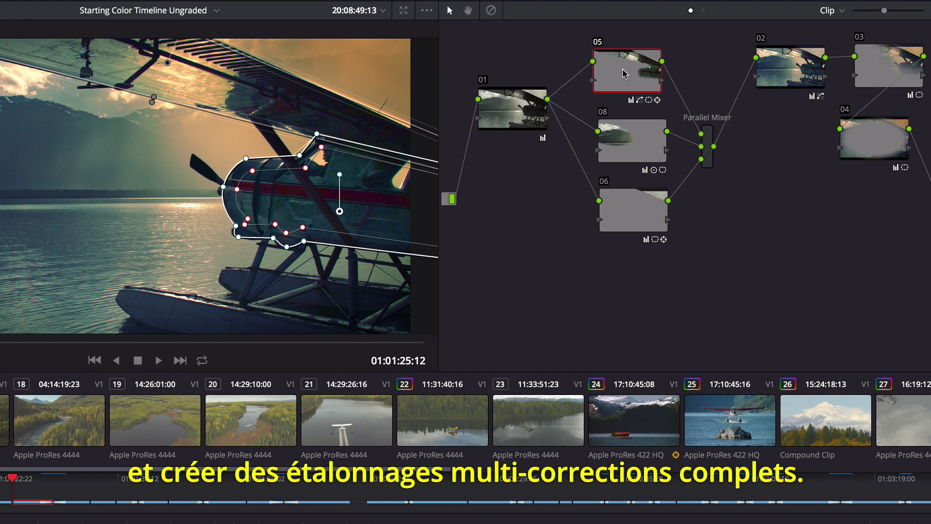
- Examine the Power Windows of nodes 08 and 06 in clip 15's parallel node tree
left_click(624, 136)
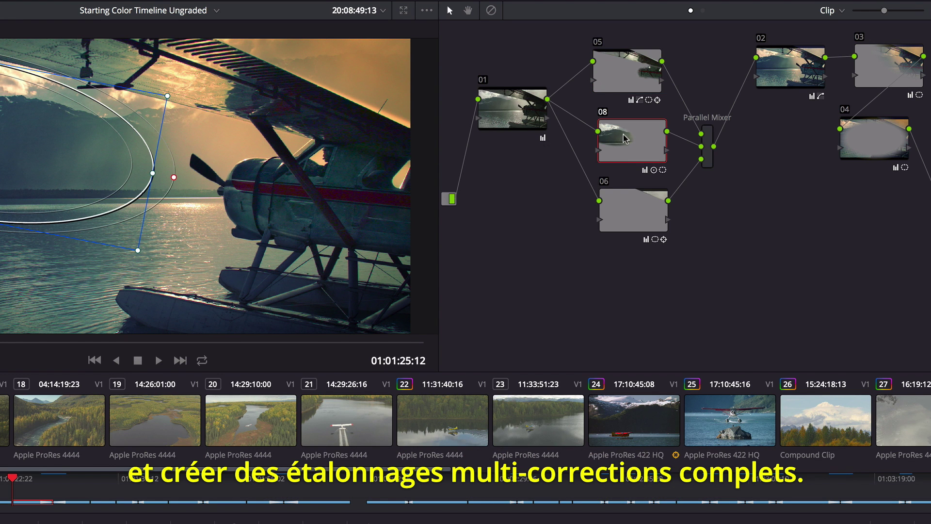
left_click(626, 206)
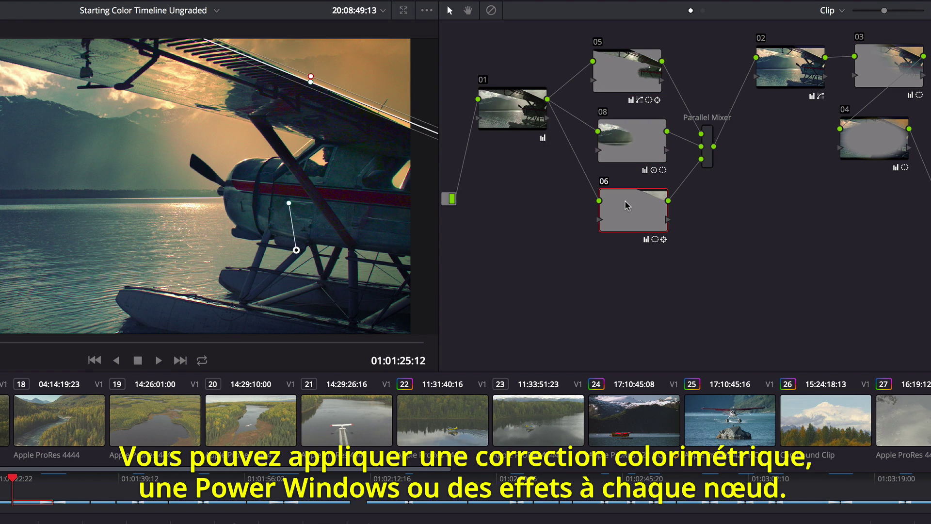
- Reorder clip 15's node tree so node 03 directly follows the Parallel Mixer and precedes node 02
left_click(797, 72)
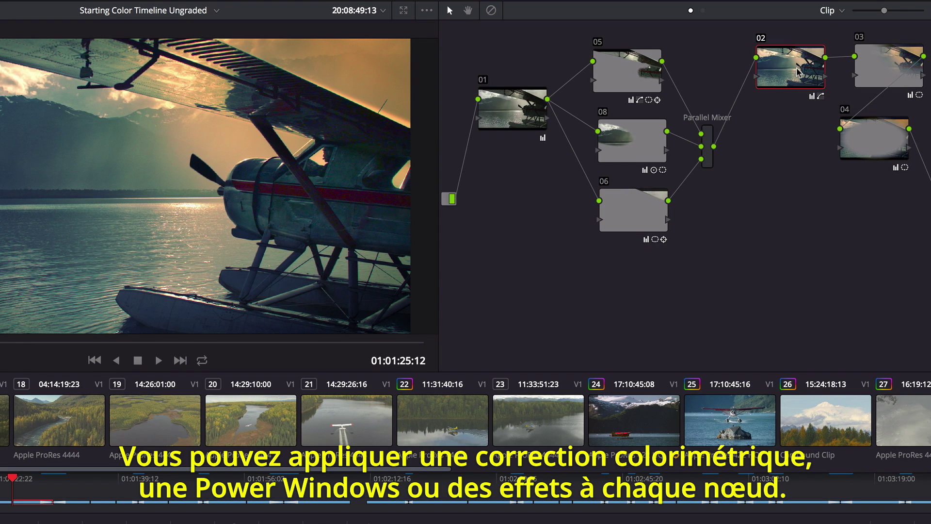
left_click(876, 71)
left_click_drag(876, 72, 725, 104)
left_click_drag(808, 73, 871, 64)
left_click_drag(755, 96, 781, 73)
- Combine nodes 05, 08 and 06 with the Parallel Mixer into a compound node and align it beside node 01
left_click_drag(566, 34, 705, 244)
right_click(639, 145)
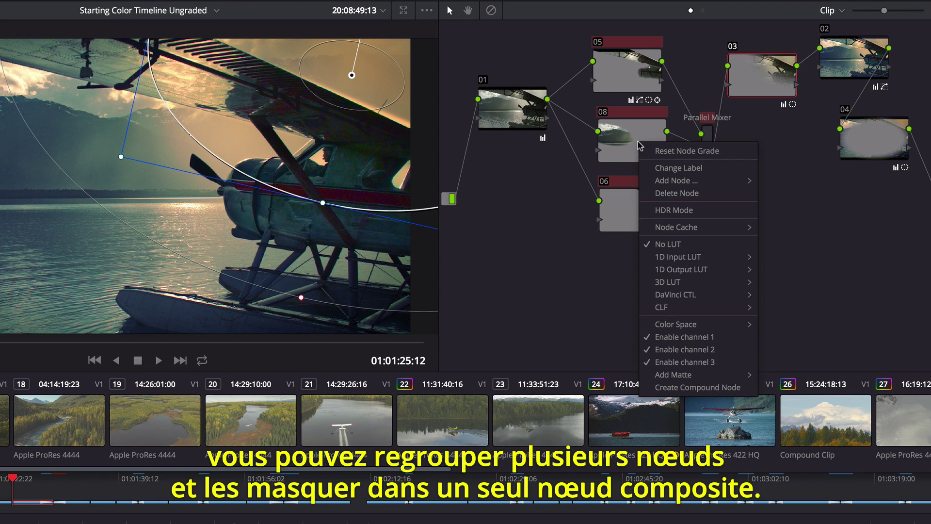
left_click(684, 387)
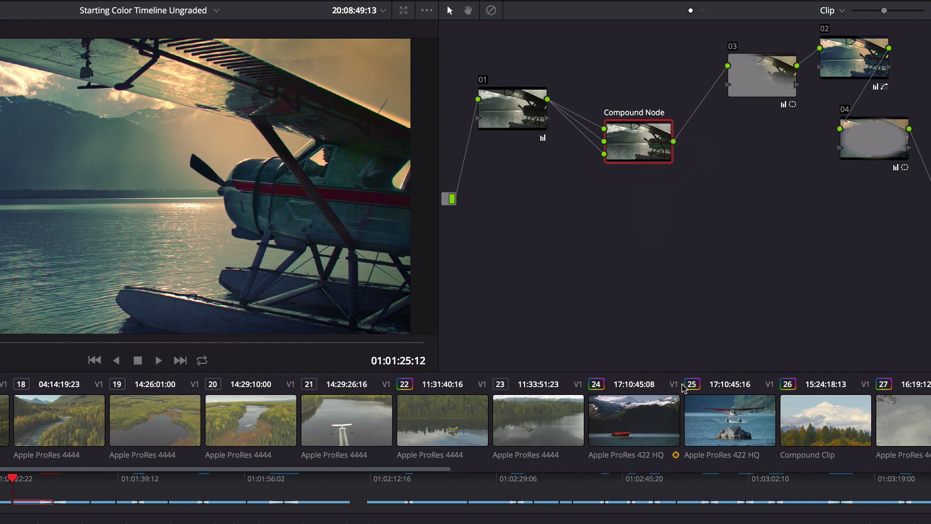
left_click_drag(653, 160, 646, 126)
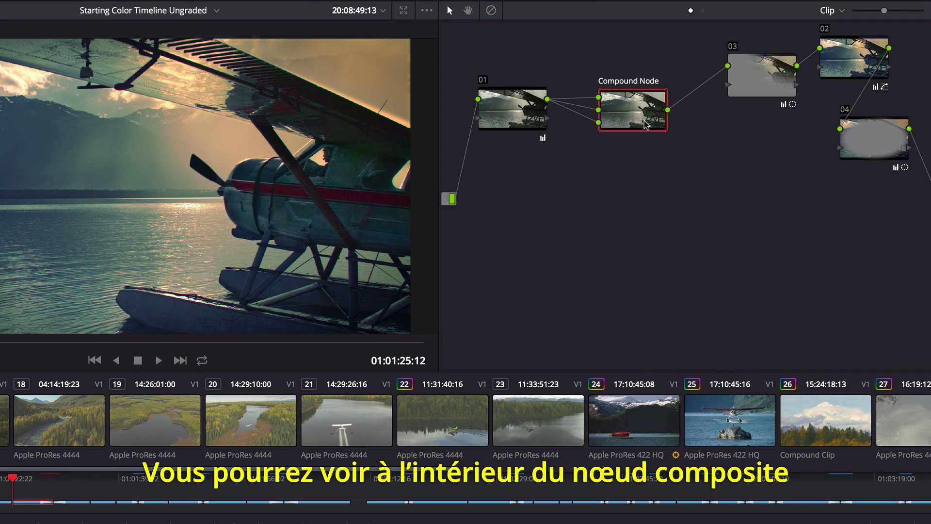
- Decompose the compound node into its individual nodes and shift nodes 03, 02 and 04 lower in the tree
right_click(632, 115)
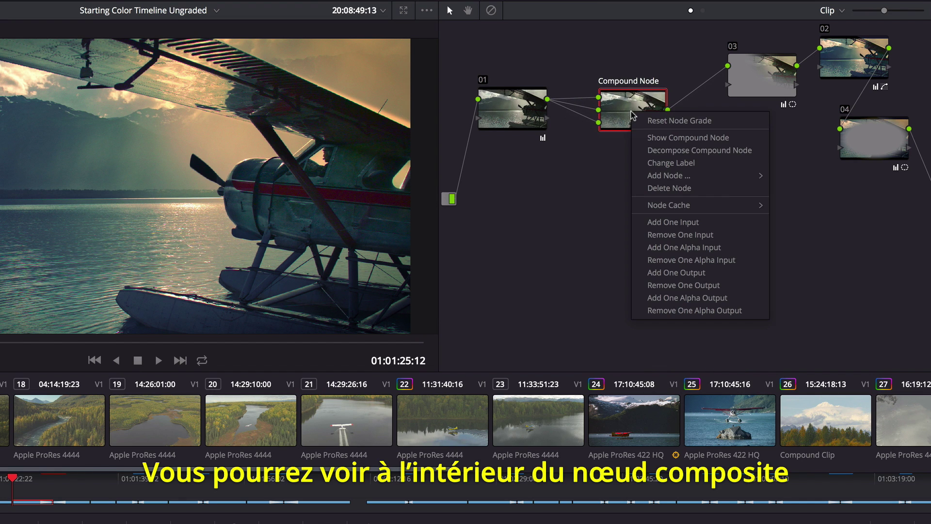
left_click(692, 151)
left_click_drag(759, 40, 891, 207)
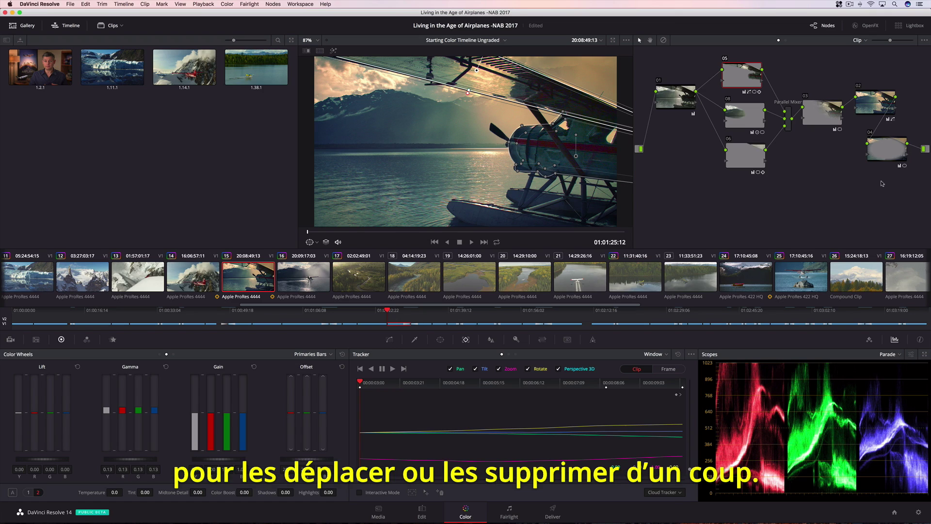
- Open sunset clip 39 and enable HDR Mode on its node 01
left_click_drag(531, 305, 824, 305)
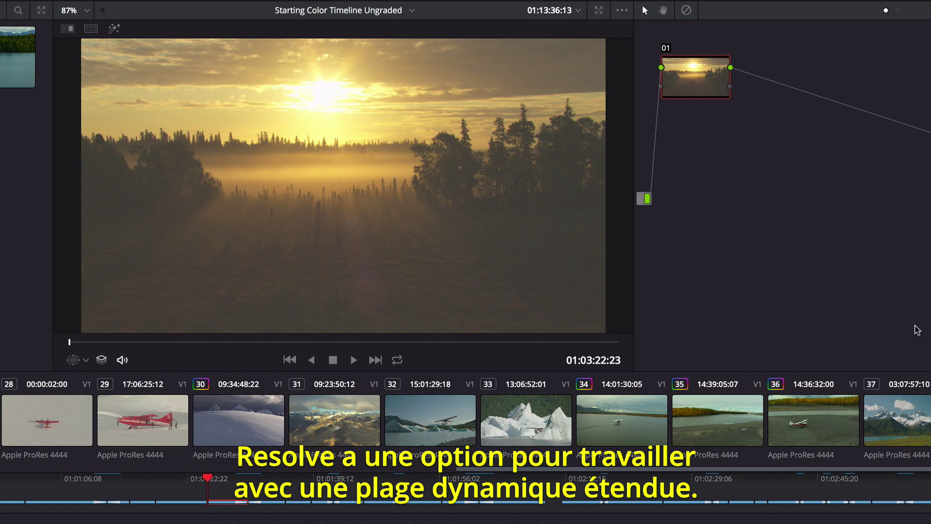
right_click(699, 86)
left_click(735, 151)
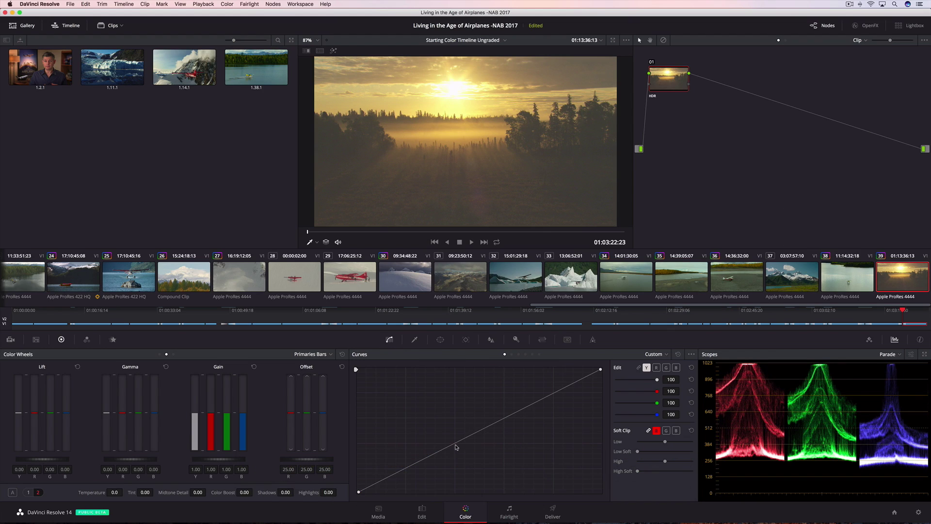
- Shape the custom curve into a contrast S-curve for the sunset clip and slightly lower its master Lift
left_click_drag(461, 439, 440, 471)
left_click_drag(544, 407, 543, 375)
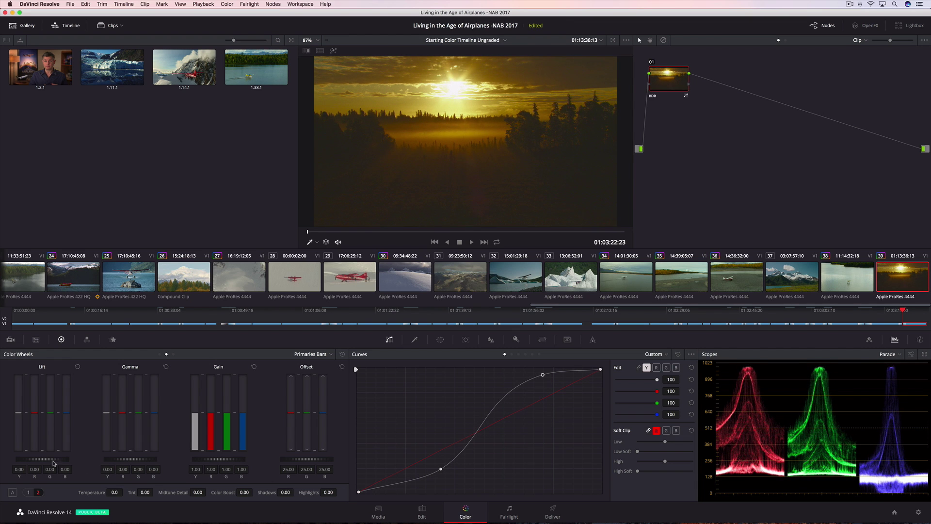
left_click_drag(55, 458, 49, 458)
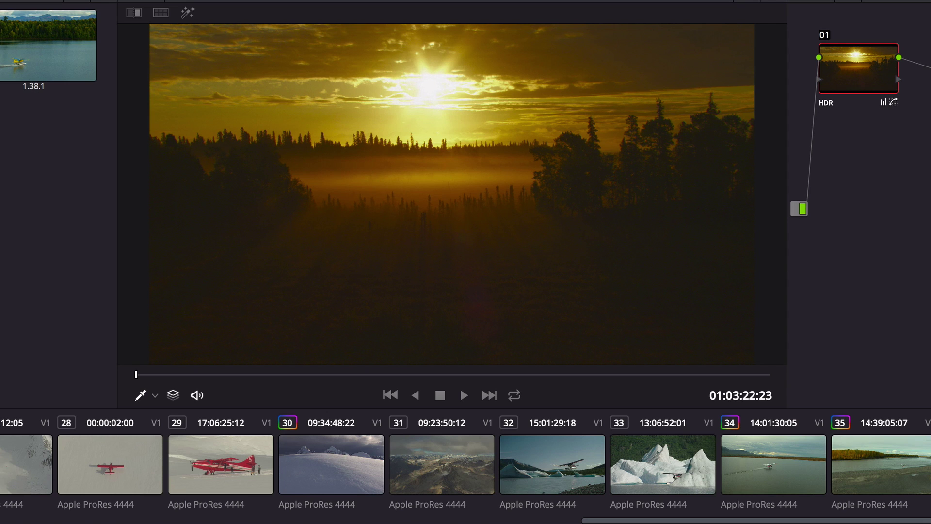
key("space")
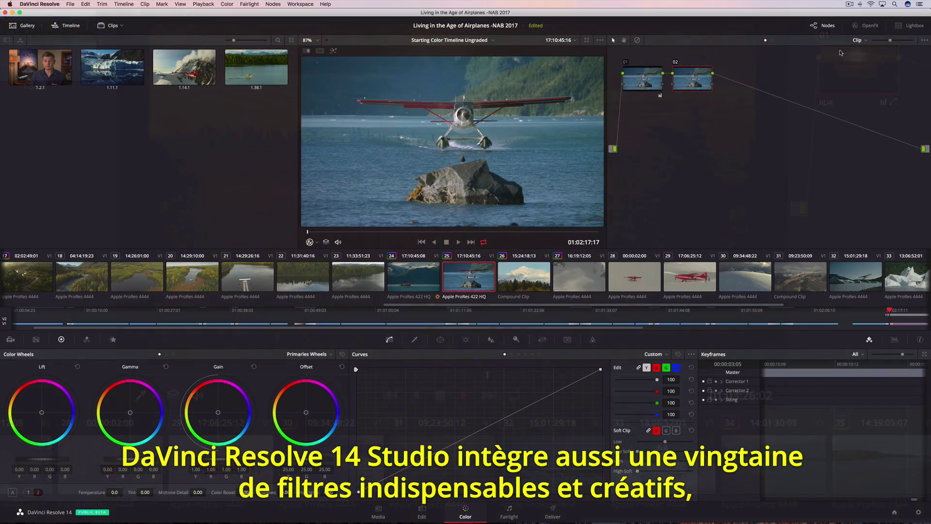
- Apply Tilt-Shift Blur to clip 25's node 02 with Blur Strength 5.45 and Center Y 0.682, and play the clip
left_click(866, 27)
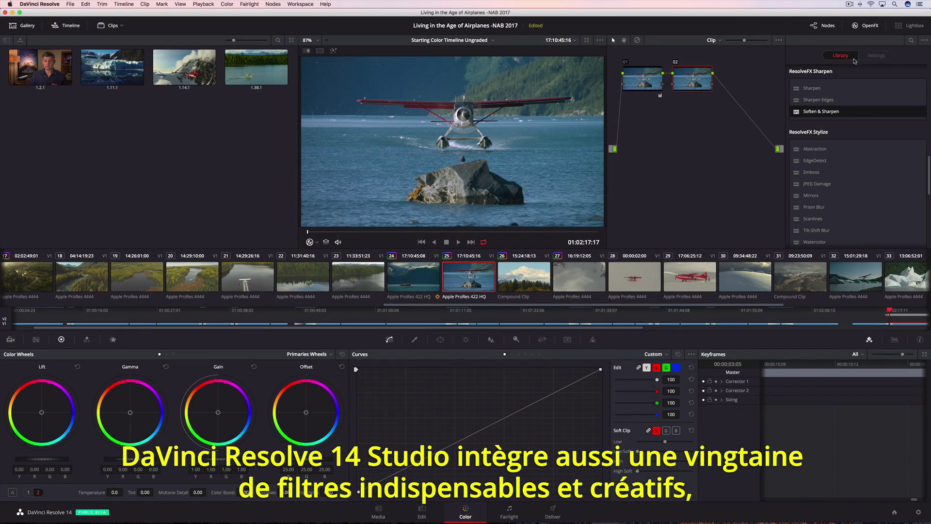
left_click_drag(816, 230, 692, 78)
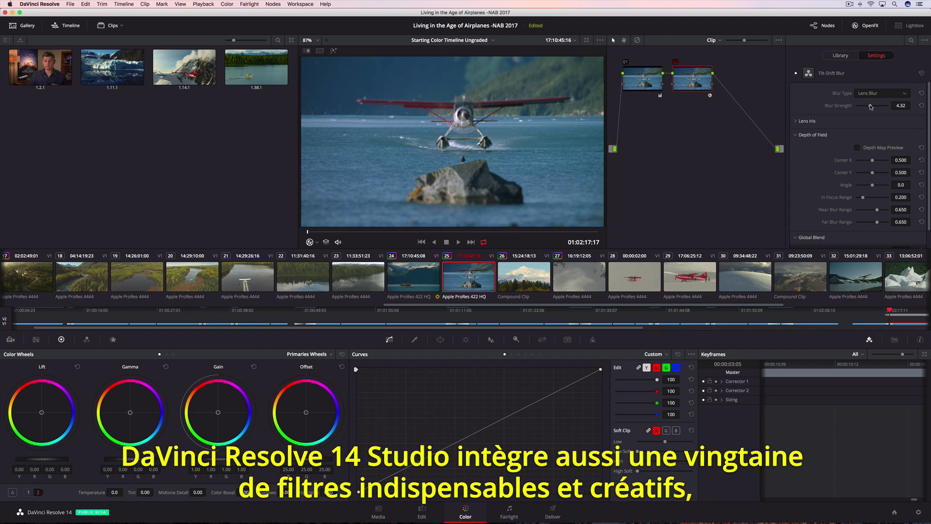
left_click_drag(870, 107, 874, 107)
left_click_drag(873, 173, 878, 174)
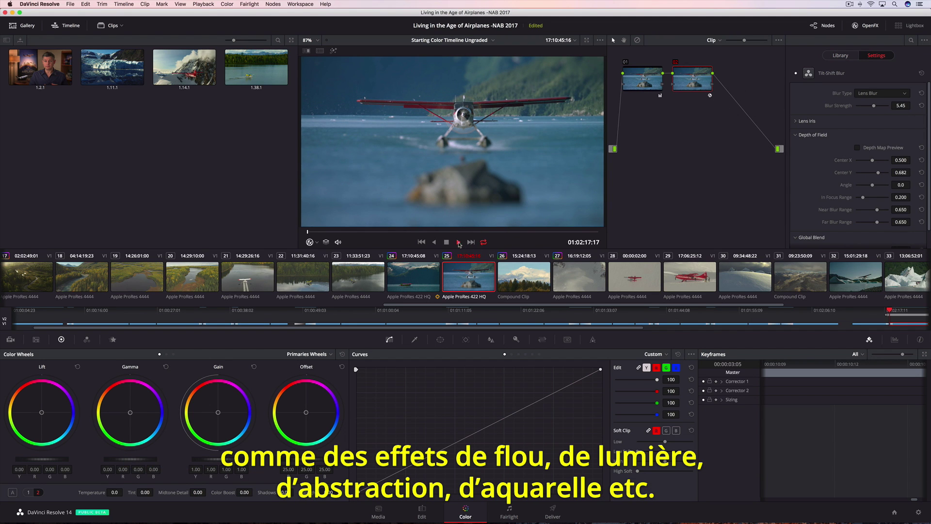
left_click(459, 242)
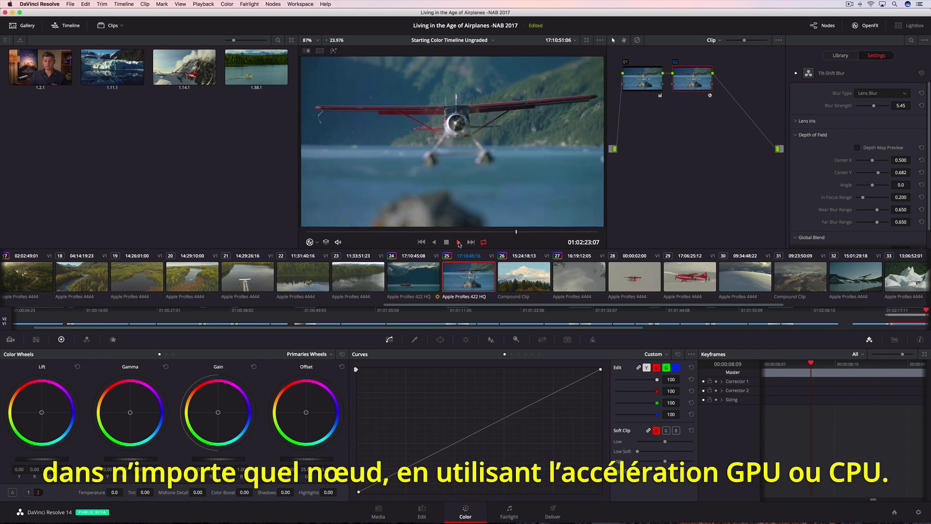
left_click(446, 242)
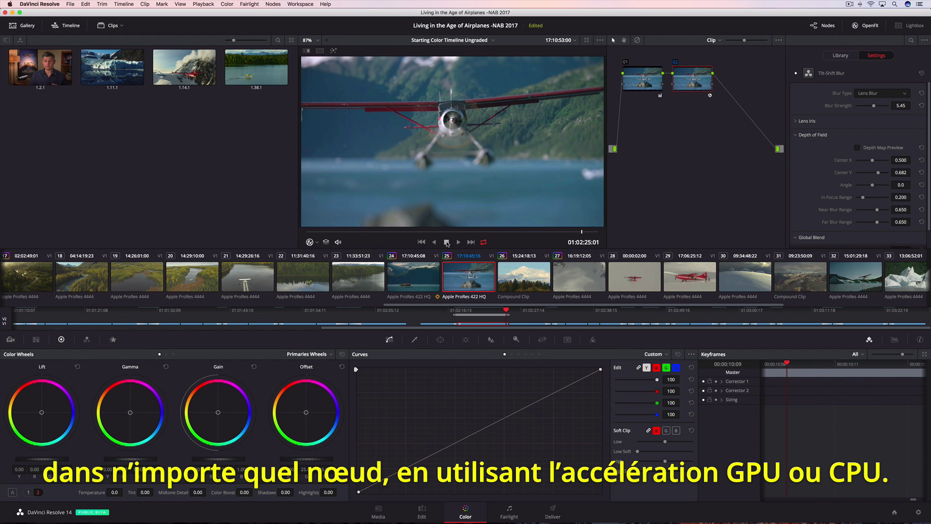
- Open interview clip 02, zoom in on the face and analyze it with Face Refinement on node 03
left_click_drag(465, 305, 72, 315)
left_click(79, 283)
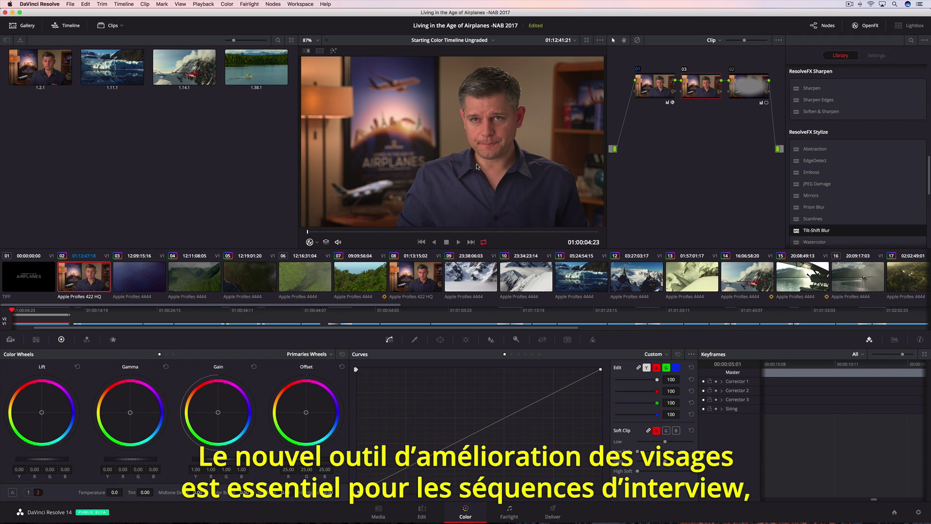
scroll(506, 119, "up", 5)
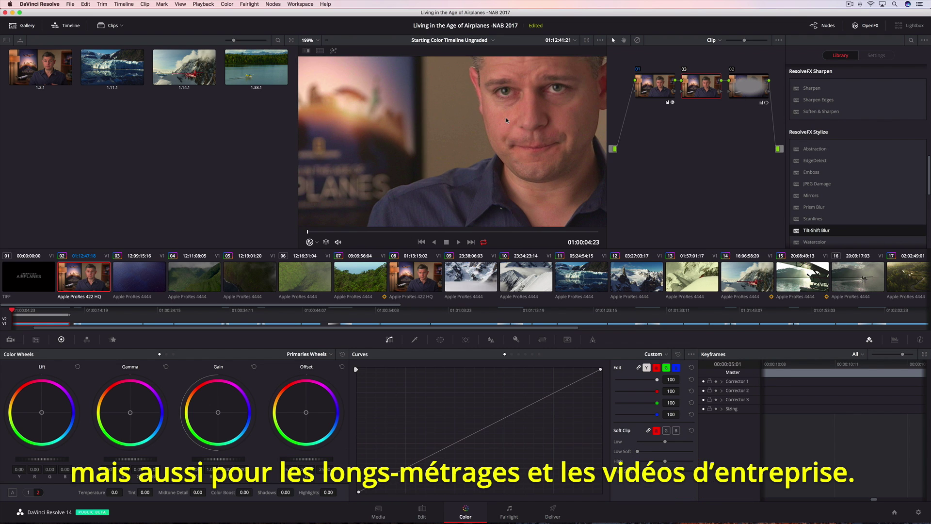
left_click_drag(455, 165, 413, 192)
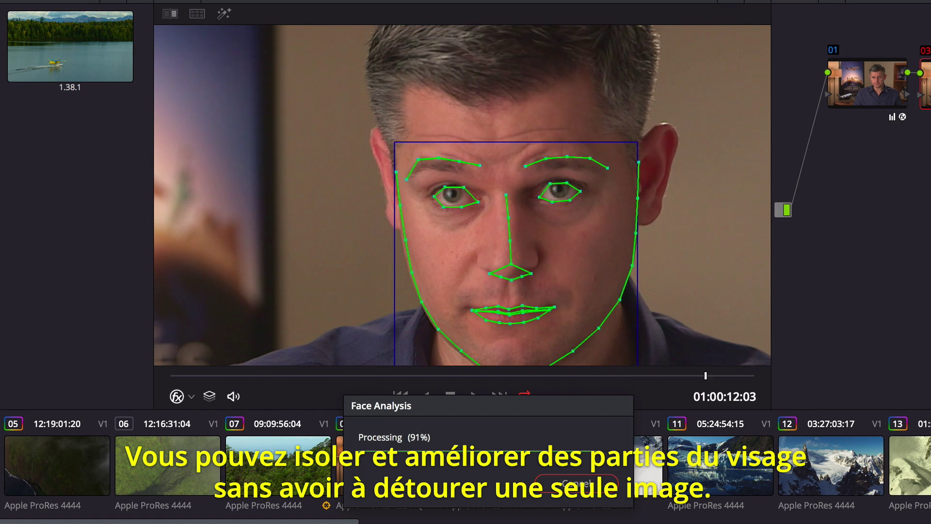
- On the frame at 01:00:08:09, hide the face overlay and reduce the skin Smoothing
left_click_drag(751, 376, 428, 373)
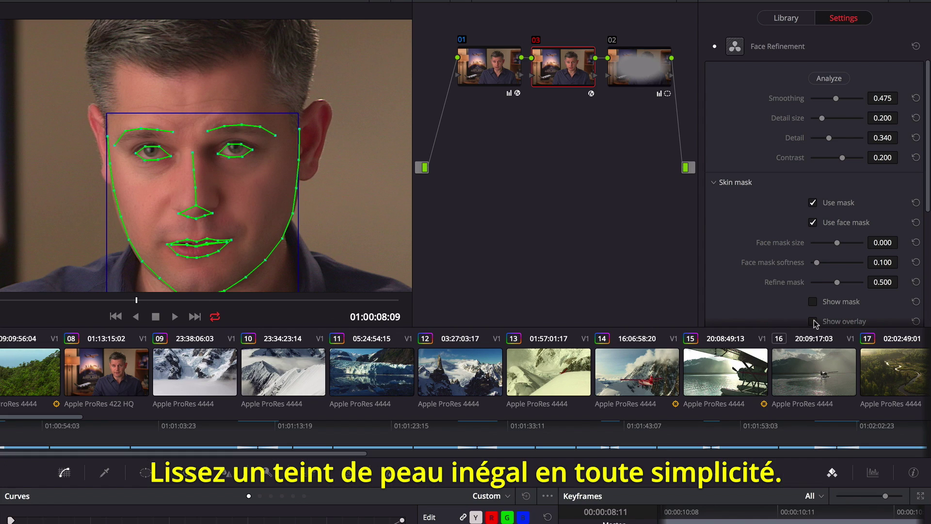
left_click(813, 322)
mouse_move(835, 98)
left_mouse_down()
mouse_move(811, 100)
mouse_move(821, 101)
left_mouse_up()
- Retouch the eyes with Sharpening 0.803, Eye Light 0.058 and Eyebag removal 0.686
scroll(928, 122, "down", 8)
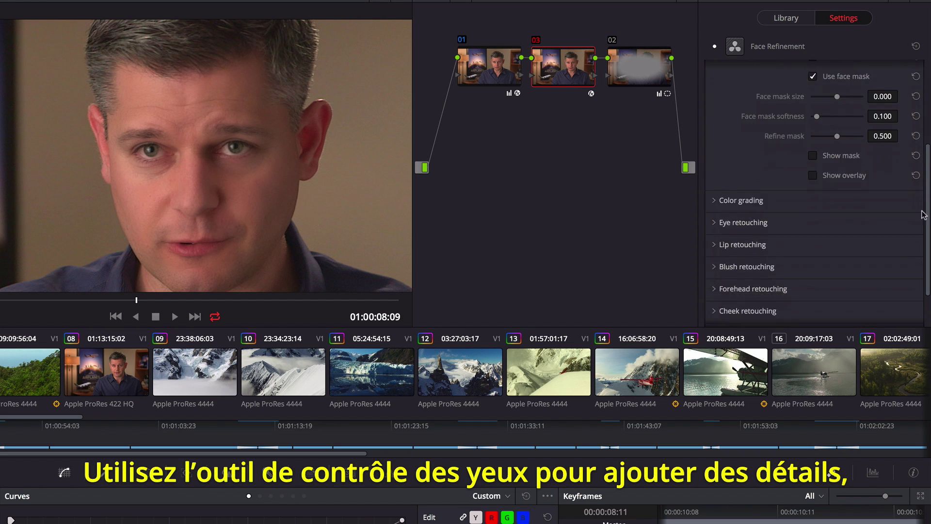
left_click(718, 184)
left_click_drag(811, 205, 852, 204)
mouse_move(829, 245)
left_mouse_down()
mouse_move(822, 261)
mouse_move(846, 261)
left_mouse_up()
- Set the lip retouching Saturation to 0.233
left_click(714, 289)
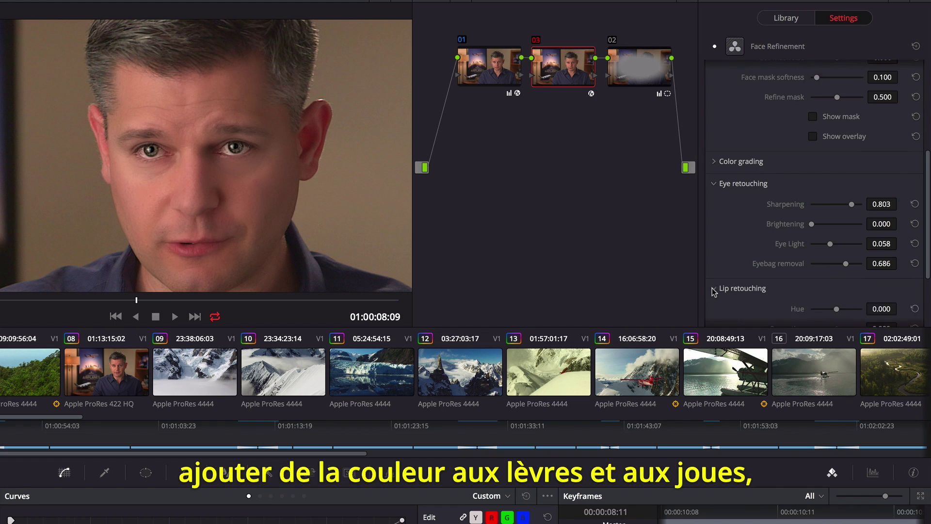
scroll(713, 291, "down", 2)
left_click_drag(839, 287, 844, 289)
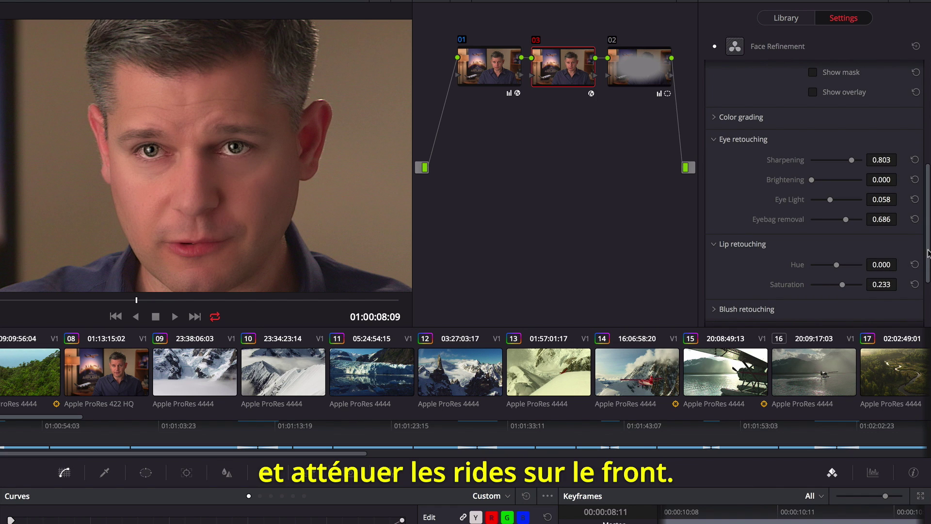
- Set the forehead retouching Smooth value to 0.070
scroll(928, 253, "down", 4)
left_click(715, 236)
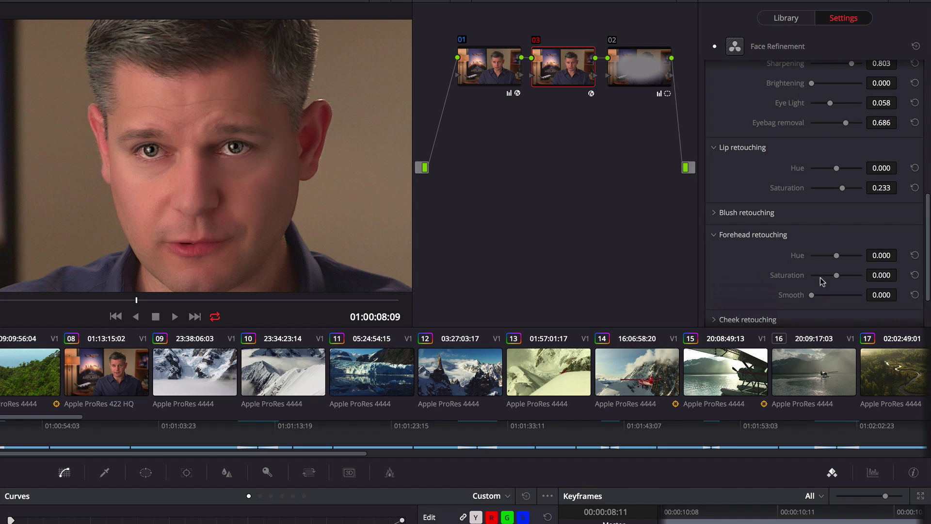
mouse_move(812, 298)
left_mouse_down()
mouse_move(824, 298)
mouse_move(817, 299)
left_mouse_up()
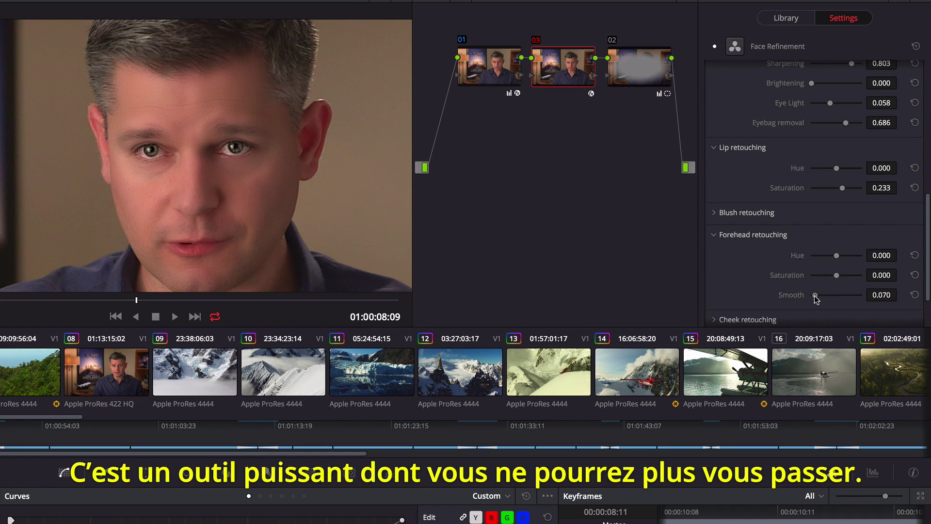
- Compare the face with Face Refinement switched off and on, and play back the interview clip
left_click(714, 47)
left_click(715, 48)
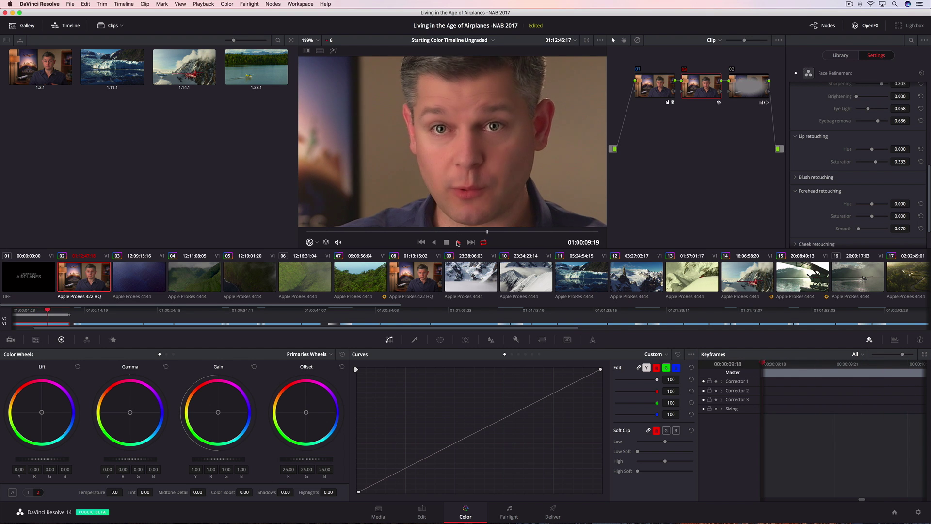
left_click(447, 242)
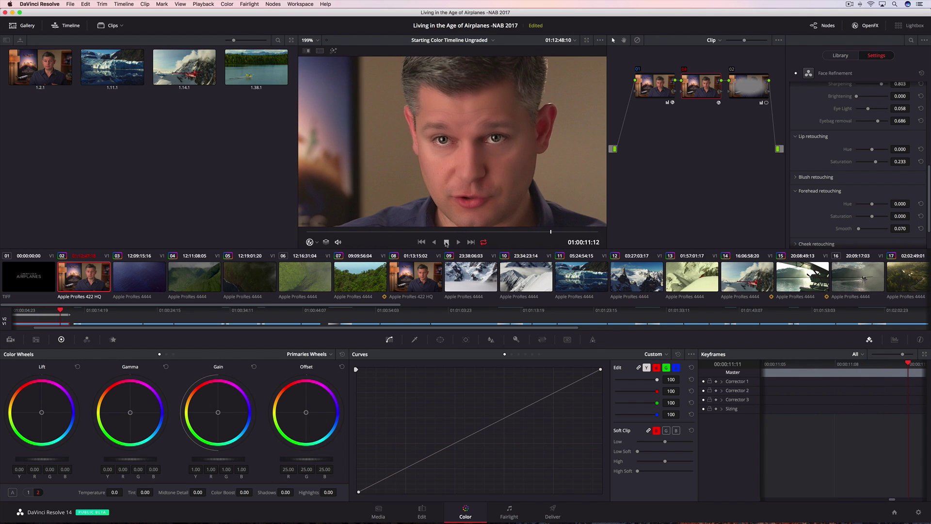
- Open mountain clip 26 with the whole frame in view and apply the Warper effect to node 02
scroll(319, 306, "right", 10)
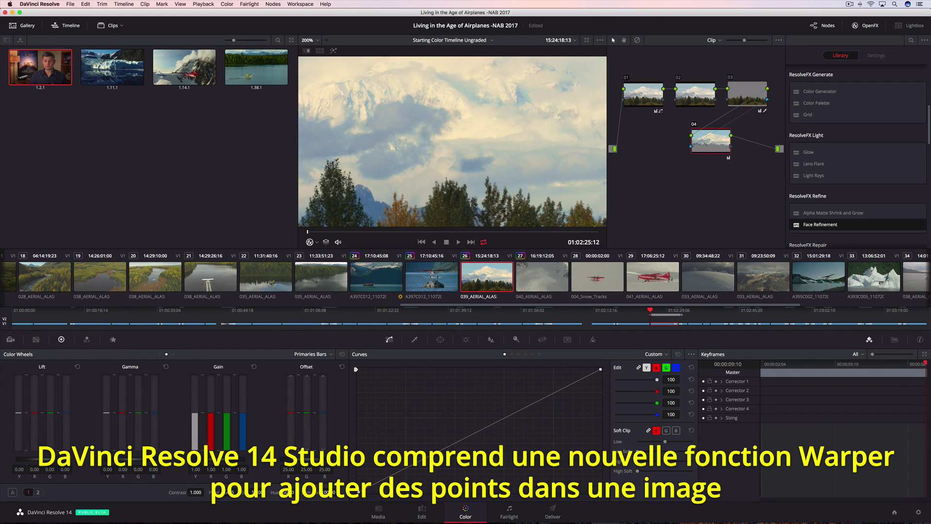
left_click(316, 41)
left_click(315, 50)
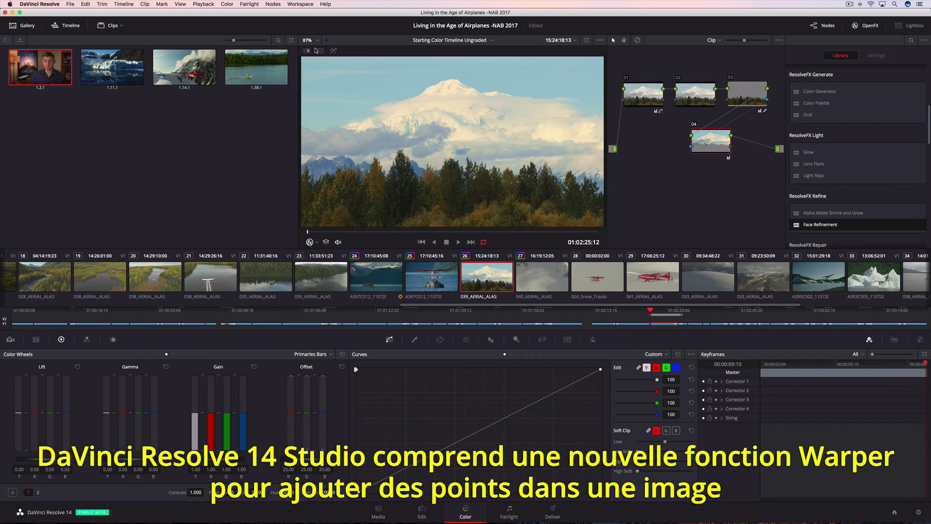
scroll(801, 155, "down", 10)
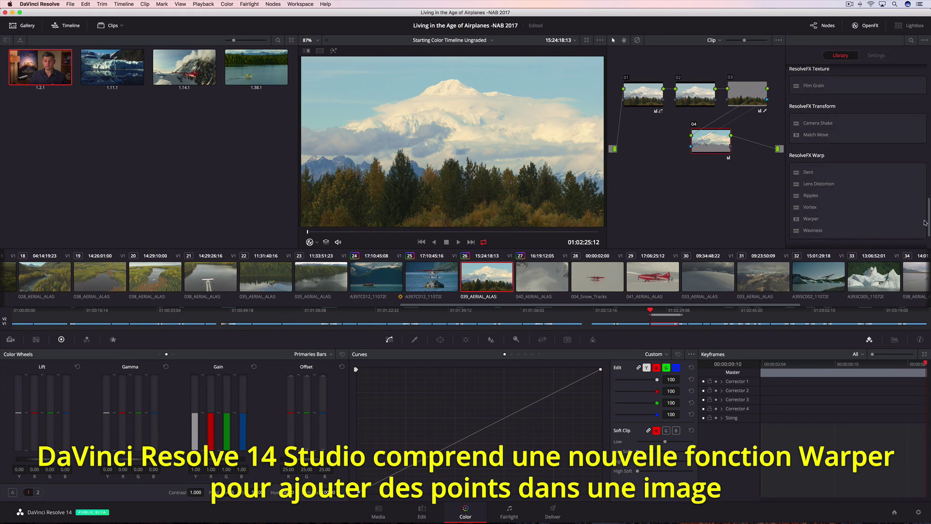
left_click_drag(810, 221, 691, 94)
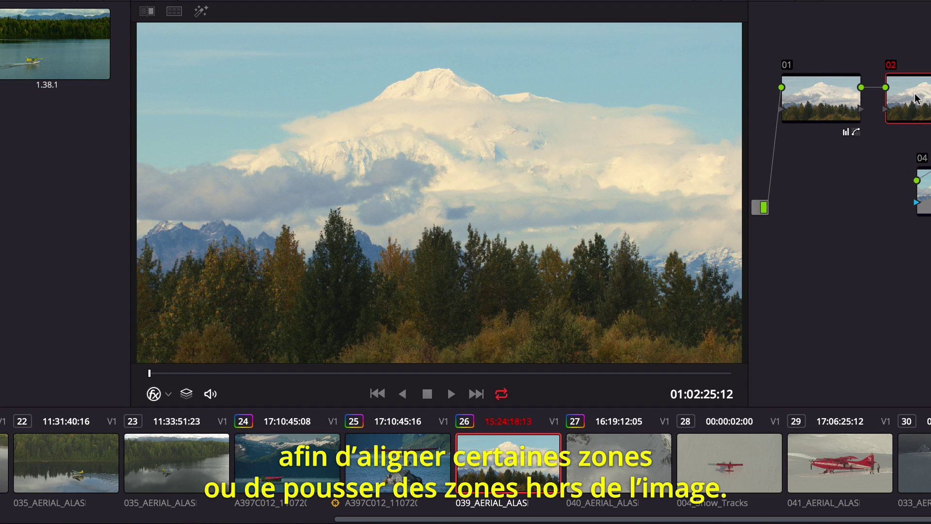
- Place Warper points in the sky on both sides and at the mountain peak, and pull the peak upward
left_click(190, 60)
left_click(692, 66)
left_click_drag(440, 57, 441, 35)
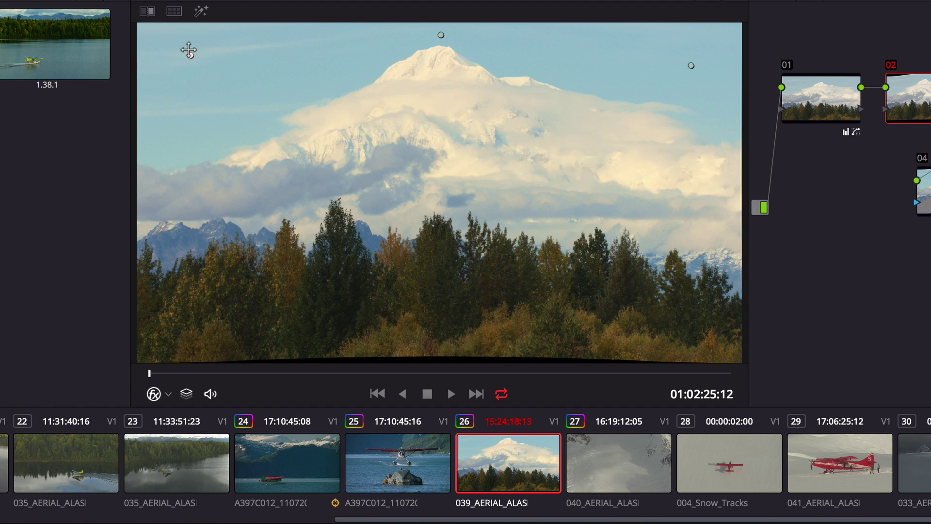
mouse_move(691, 65)
left_mouse_down()
mouse_move(690, 44)
mouse_move(689, 52)
left_mouse_up()
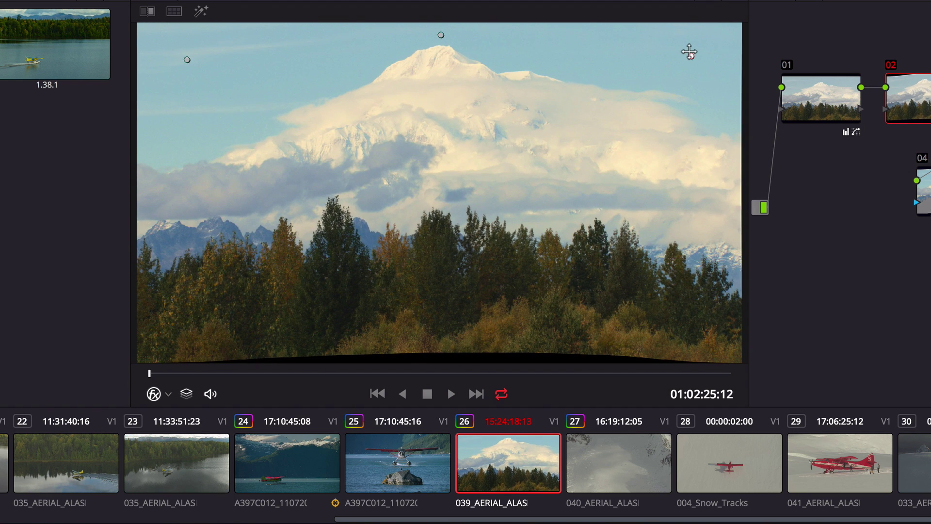
- Pin three protective Warper points across the lower mountains and treeline to shield them from warping
left_click(169, 235)
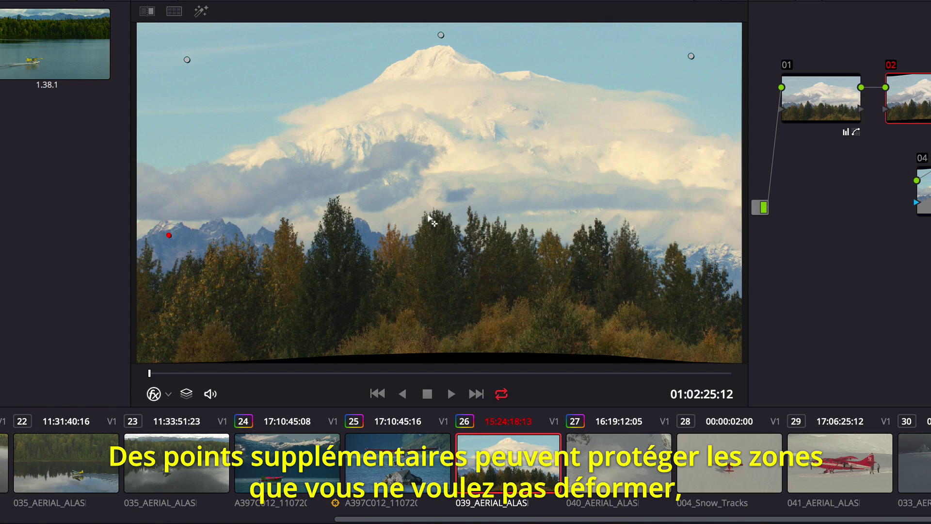
left_click(435, 218)
left_click(708, 221)
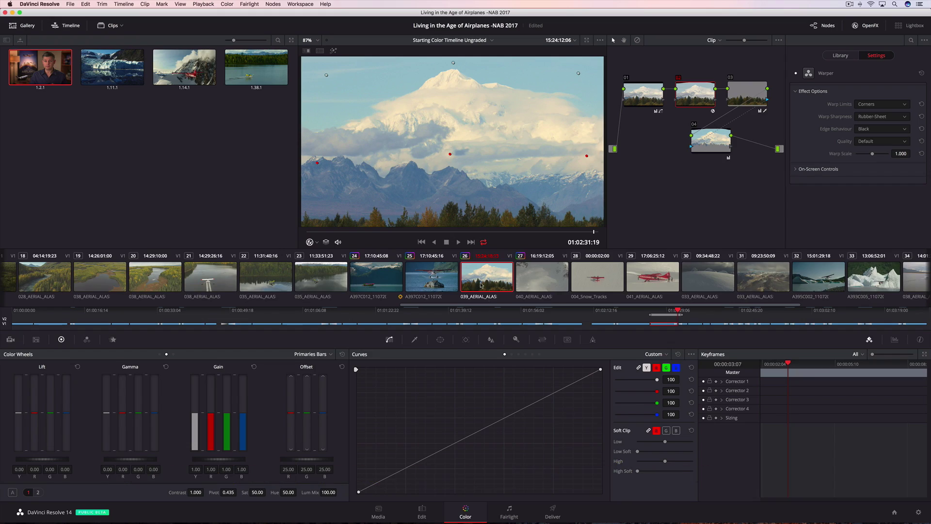
- Open forest clip 07 and play it until the city is in view, stopping at 01:00:41:02
scroll(145, 297, "left", 15)
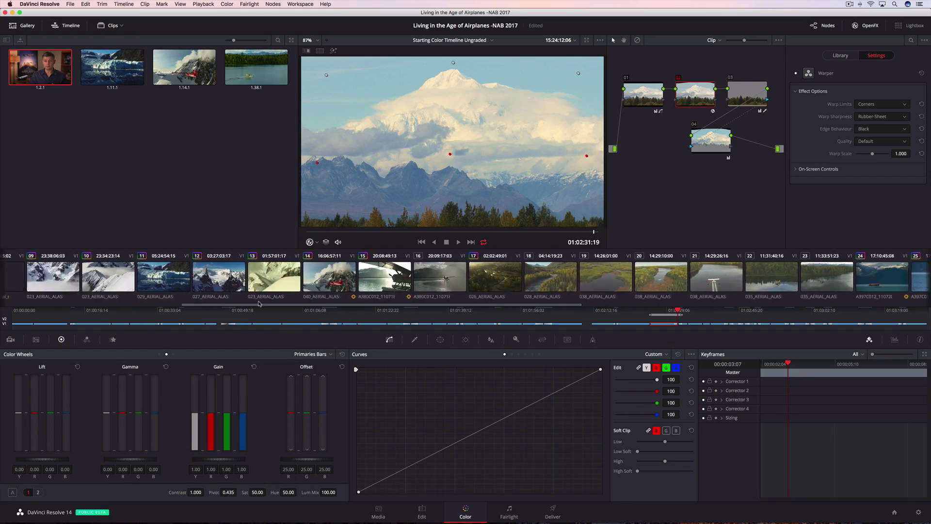
left_click(229, 276)
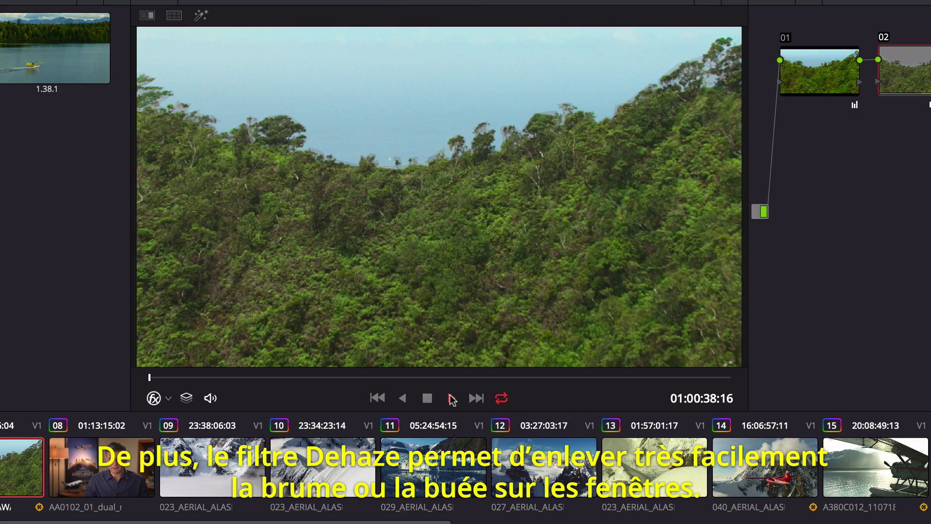
left_click(459, 242)
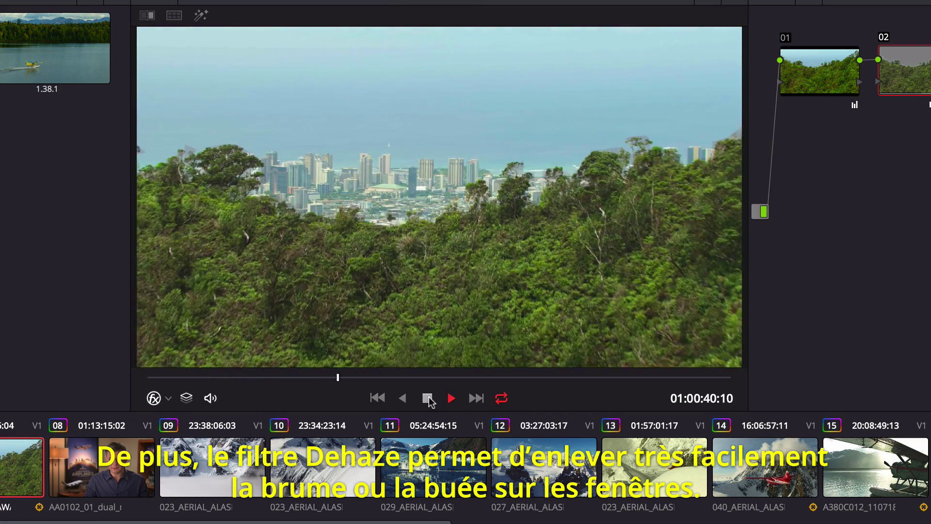
left_click(429, 398)
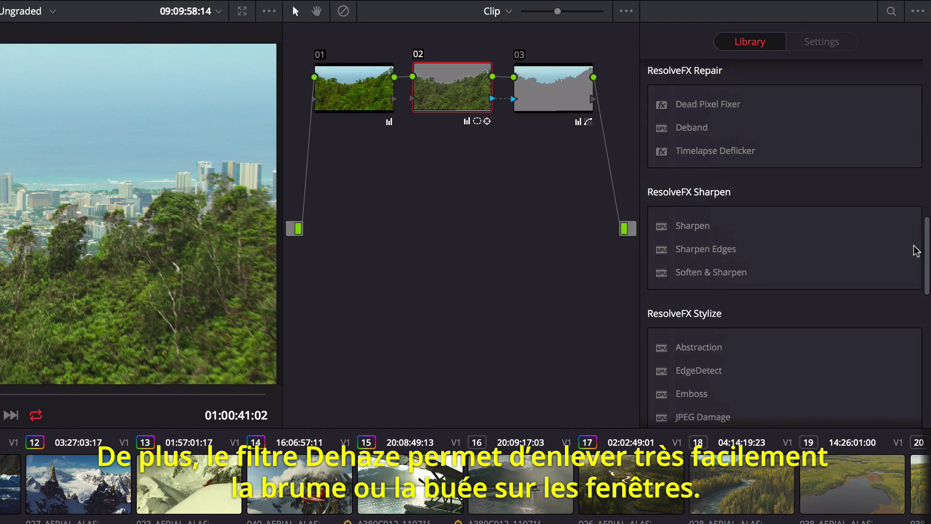
- Apply the Dehaze effect to node 03 and set its Dehaze Strength to 0.295
scroll(912, 218, "up", 10)
left_click_drag(786, 159, 553, 87)
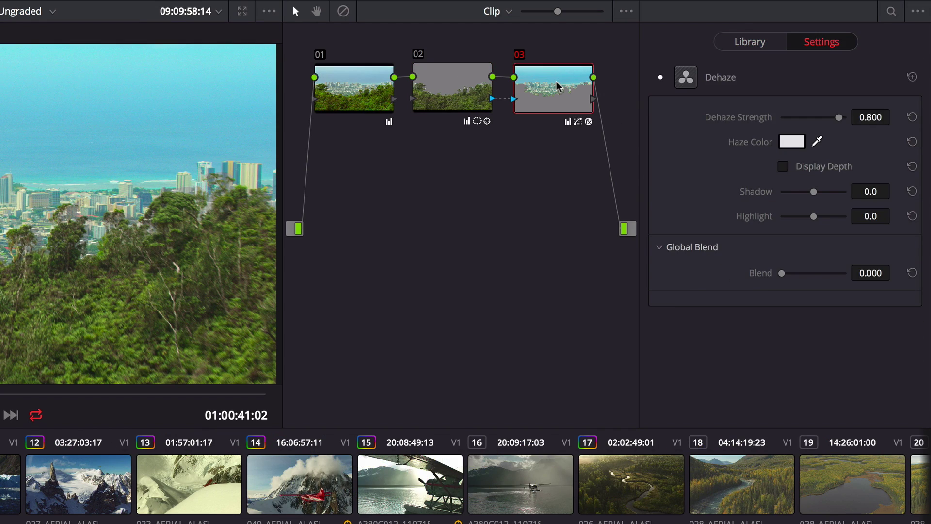
left_click_drag(841, 116, 821, 121)
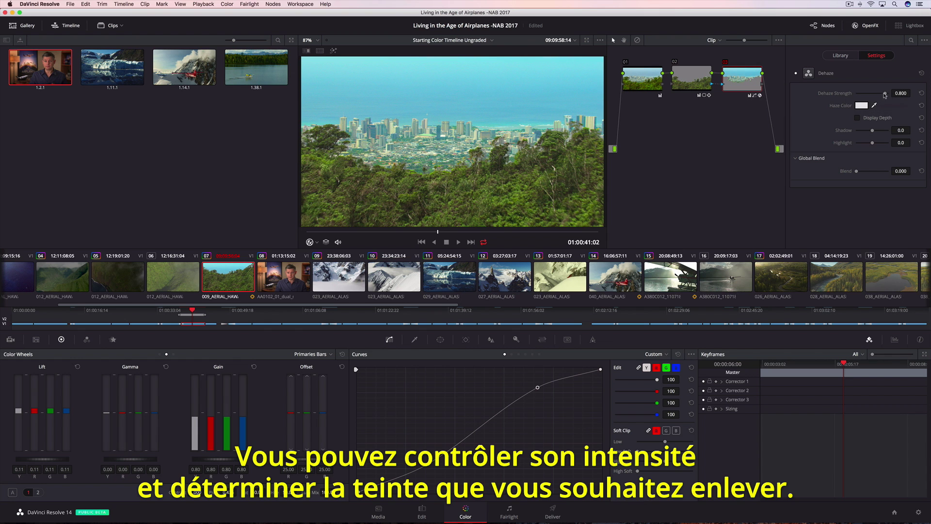
- Set the Dehaze haze color to light blue, Shadow to -70.5 and Highlight to 31.8, and compare the image with the effect bypassed
left_click(864, 105)
left_click_drag(771, 236, 769, 238)
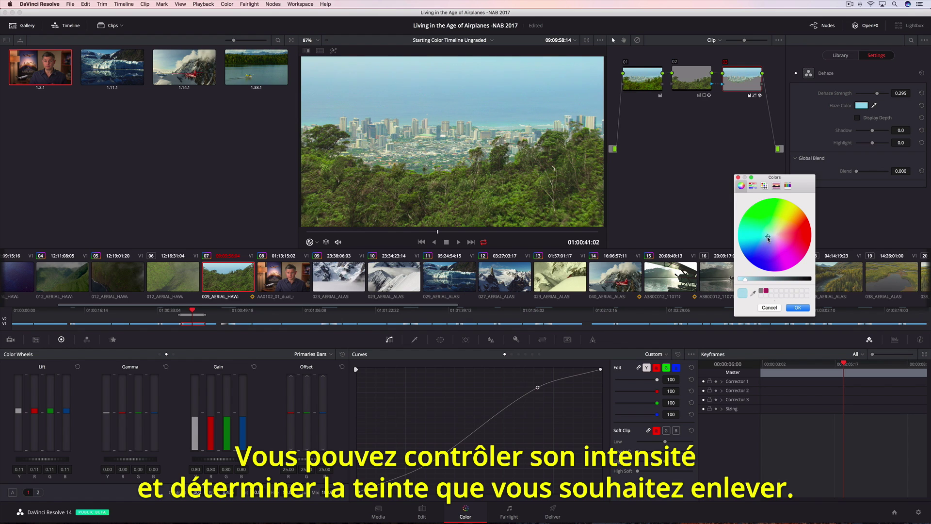
left_click(798, 308)
mouse_move(873, 130)
left_mouse_down()
mouse_move(864, 131)
mouse_move(879, 145)
left_mouse_up()
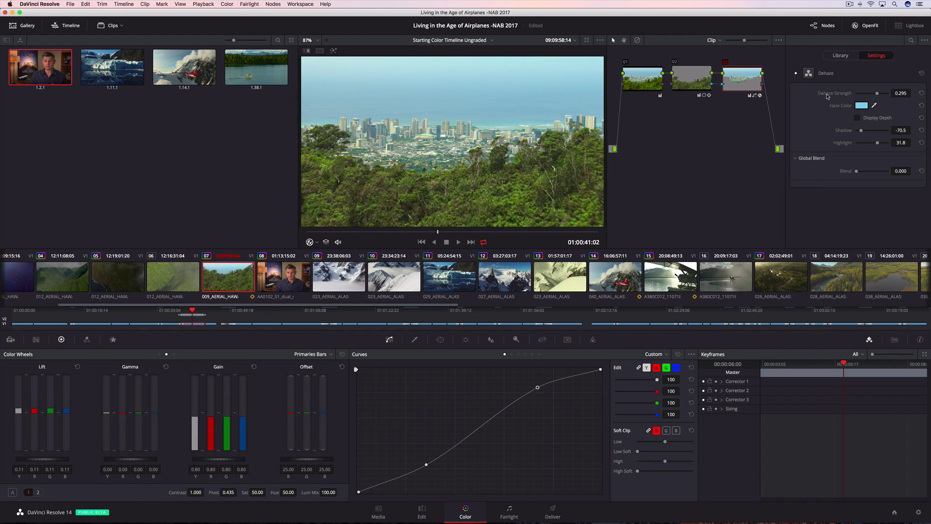
left_click(796, 74)
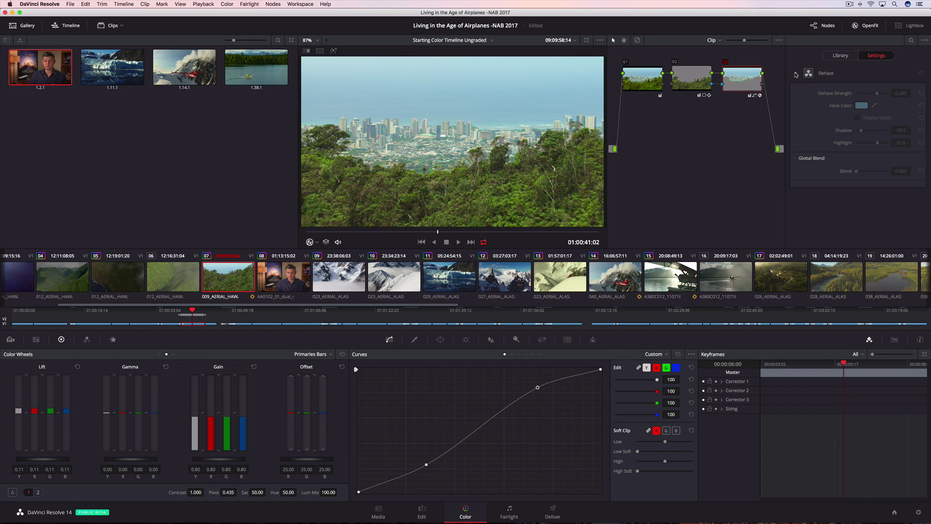
left_click(796, 75)
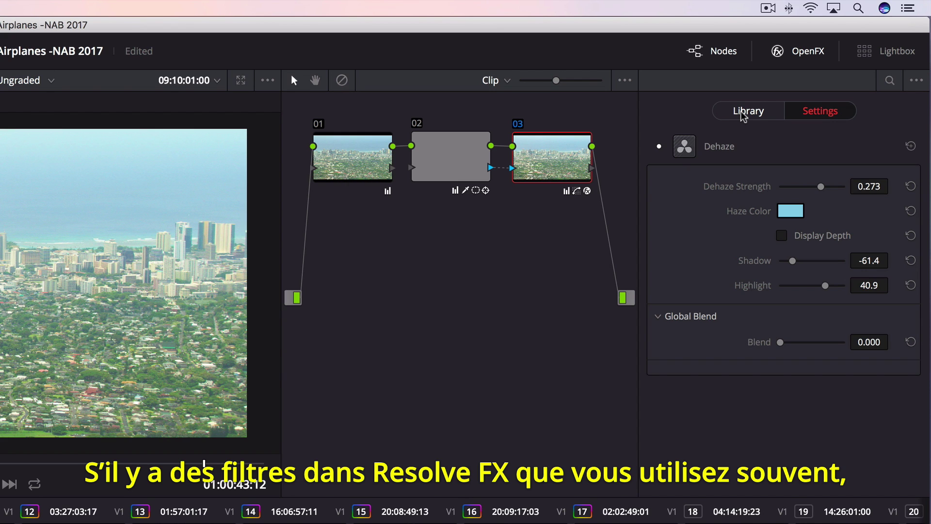
- Mark the Contrast Pop and Dehaze filters as favorites in the effects library
left_click(743, 115)
left_click(908, 354)
left_click(908, 378)
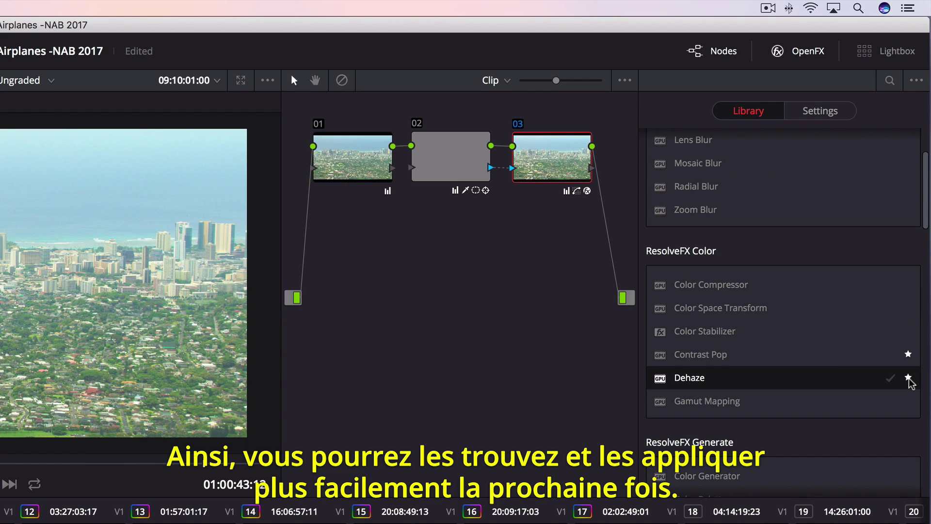
- Show only the favorite filters in the effects library, and return to the full list
left_click(915, 82)
left_click(902, 112)
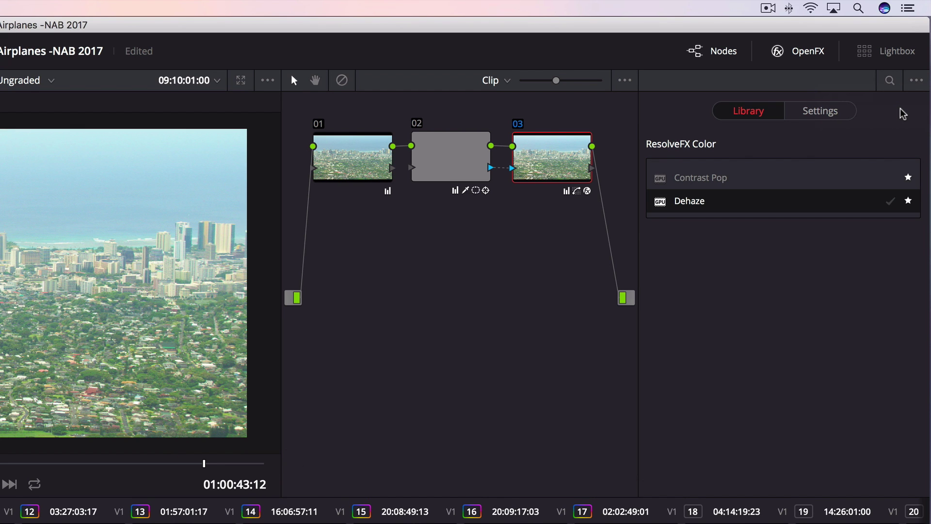
left_click(917, 80)
left_click(913, 96)
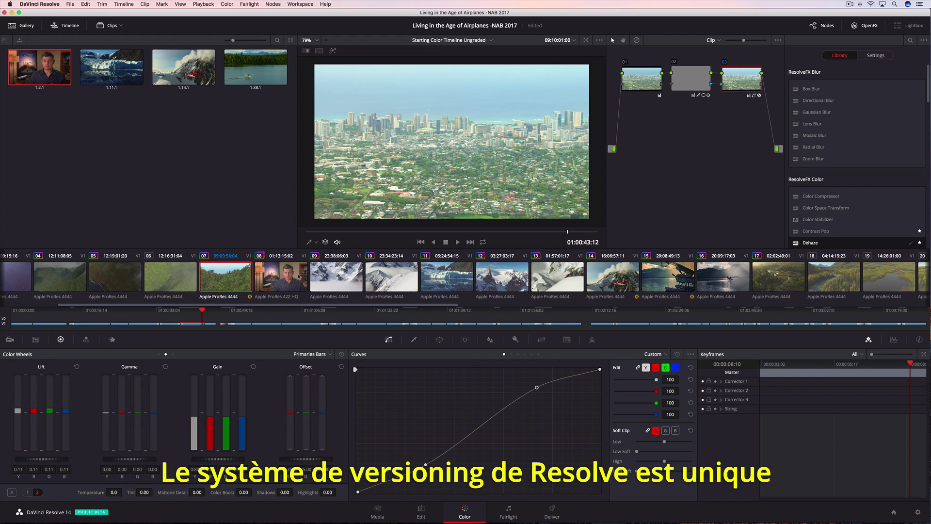
- Create a local version named Warmer Version for interview clip 08 and isolate the red channel in its custom curves
left_click(284, 276)
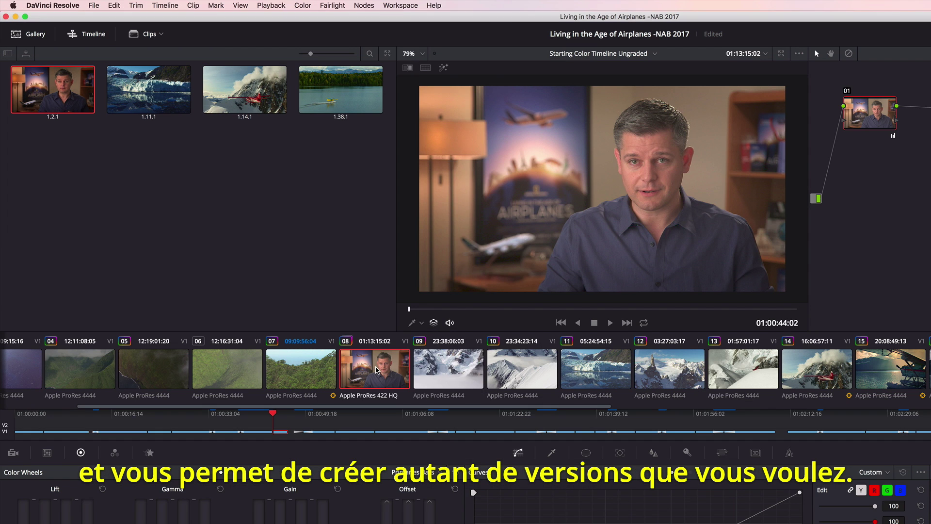
right_click(377, 370)
mouse_move(461, 18)
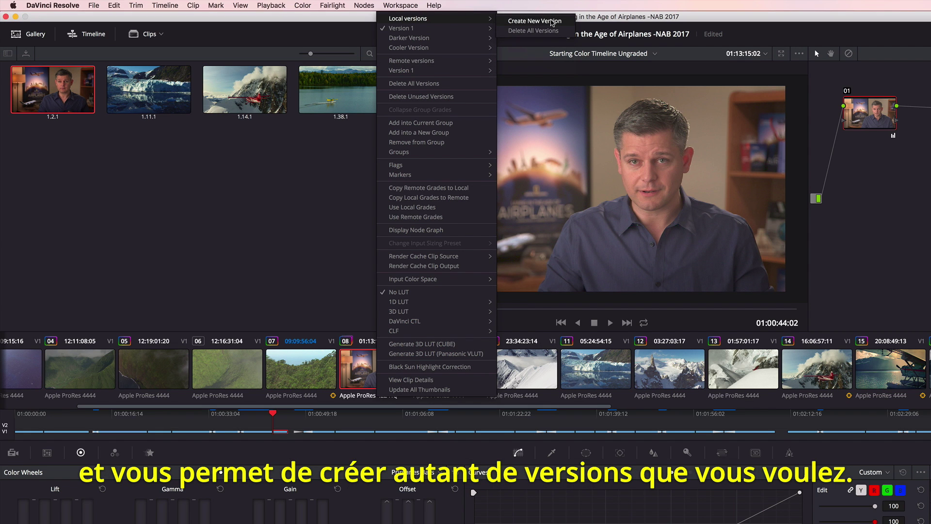
left_click(535, 21)
triple_click(586, 309)
type("Warmer Version")
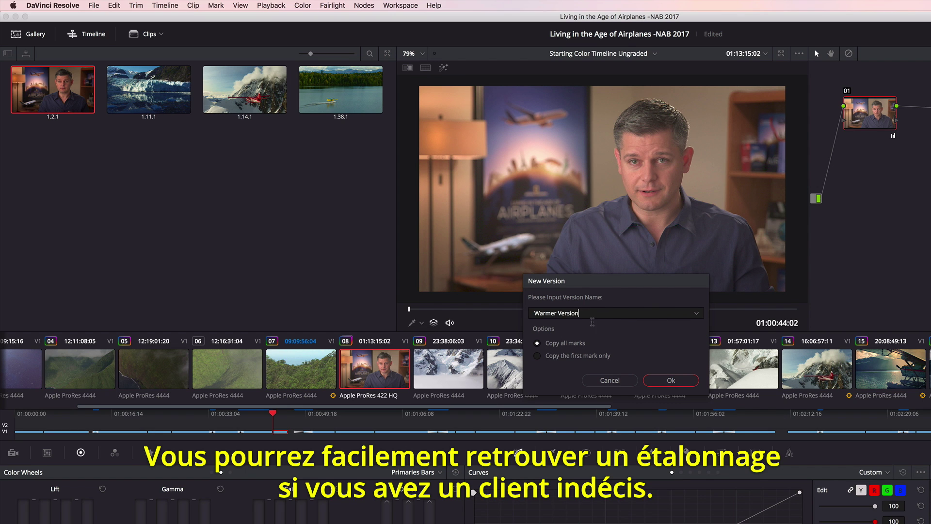
left_click(663, 381)
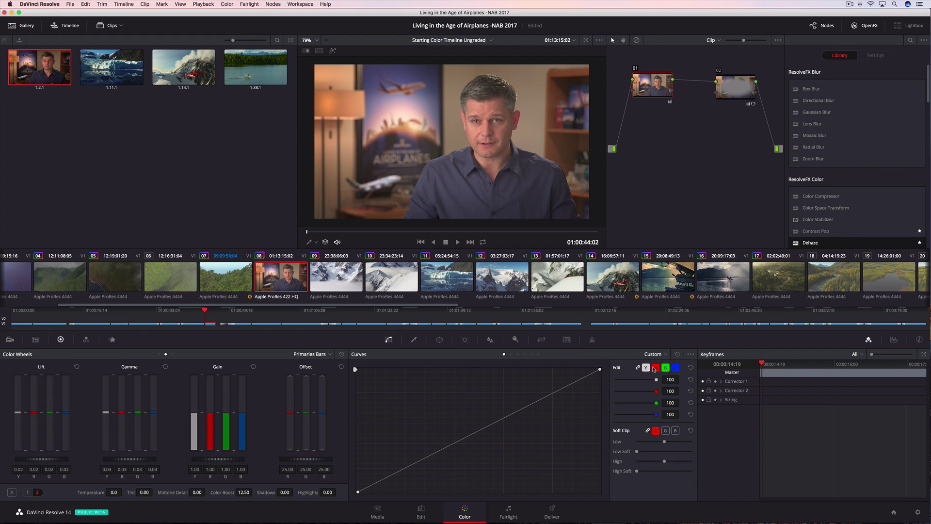
left_click(655, 369)
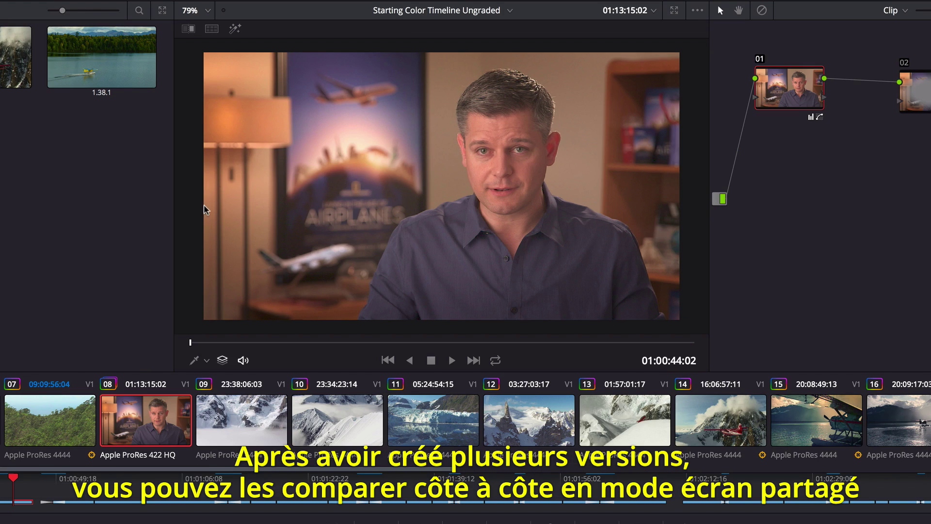
- Choose the darker version beside the original in a split-screen comparison and save it to the gallery as a still
left_click(320, 51)
left_click(557, 114)
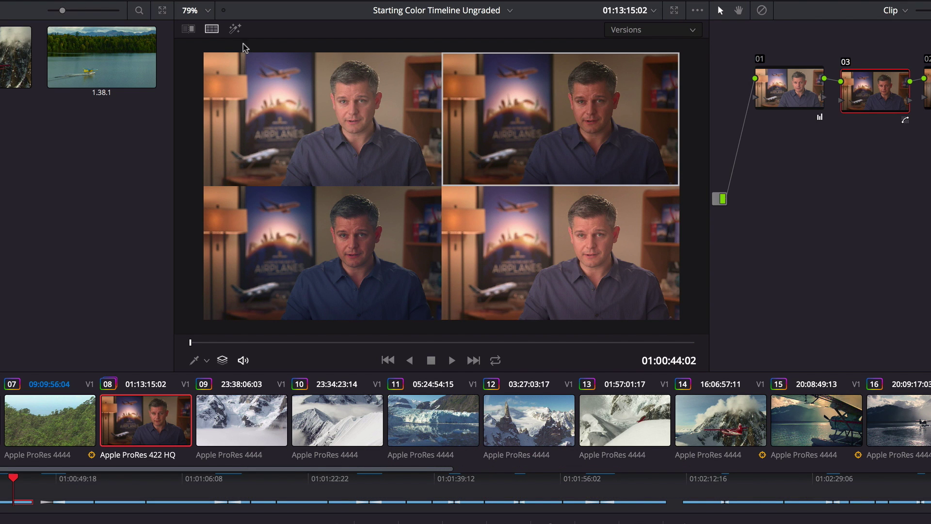
left_click(212, 29)
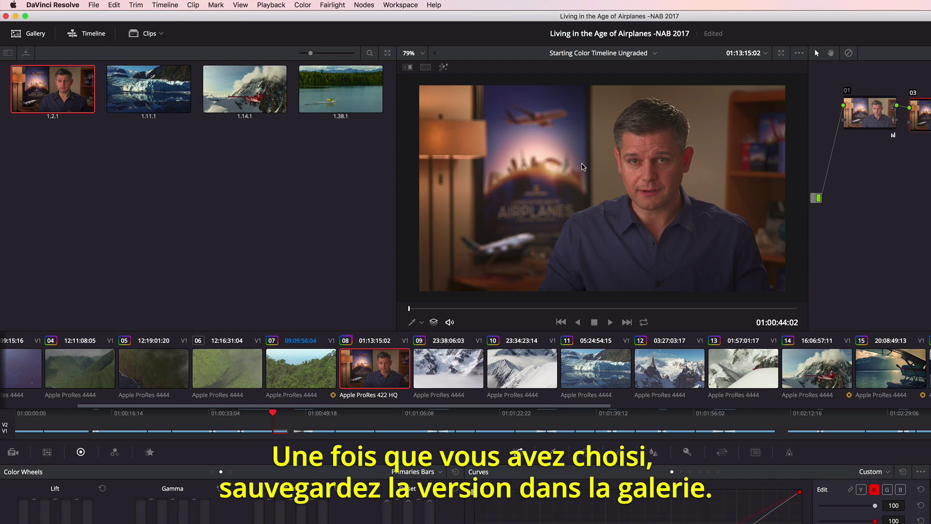
right_click(416, 156)
left_click(606, 170)
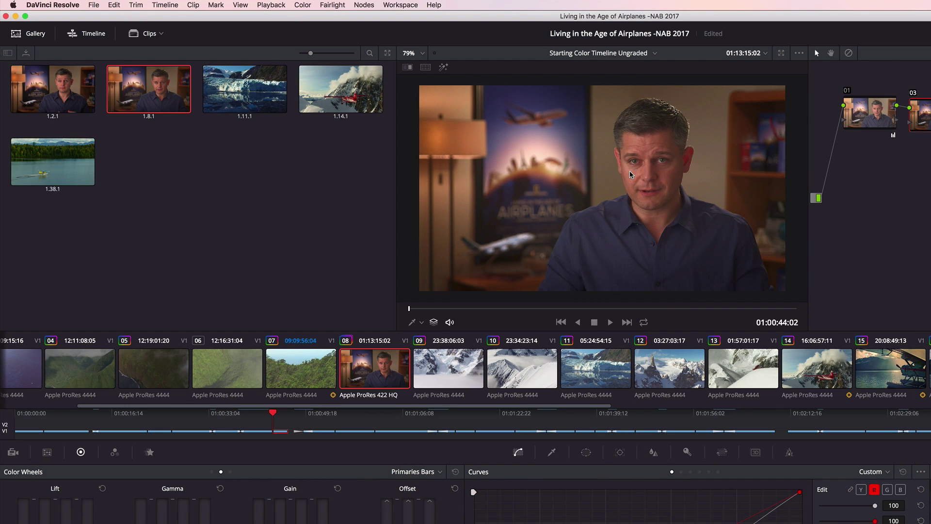
- Select gallery stills 1.8.1 through 1.38.1 and compare their looks on the interview clip in a Gallery Grades split screen
left_click(70, 166, "shift")
left_click(425, 67)
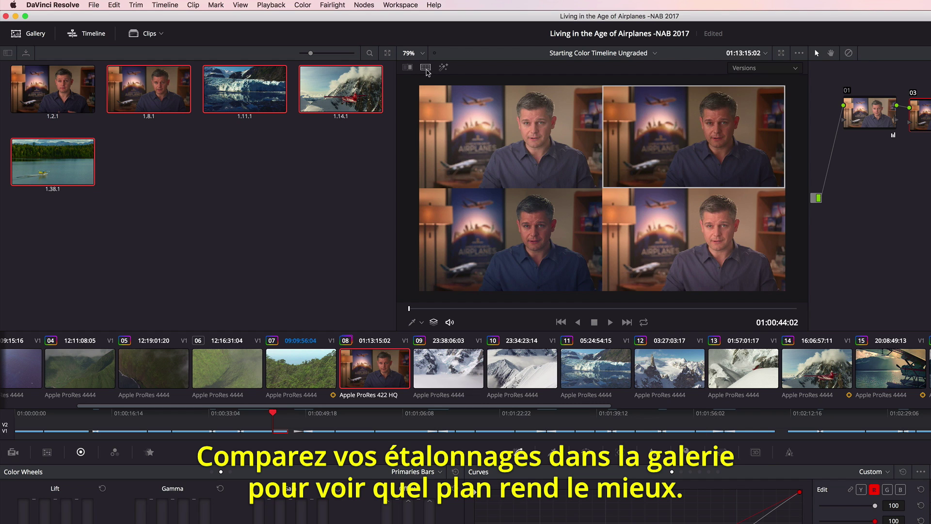
left_click(765, 67)
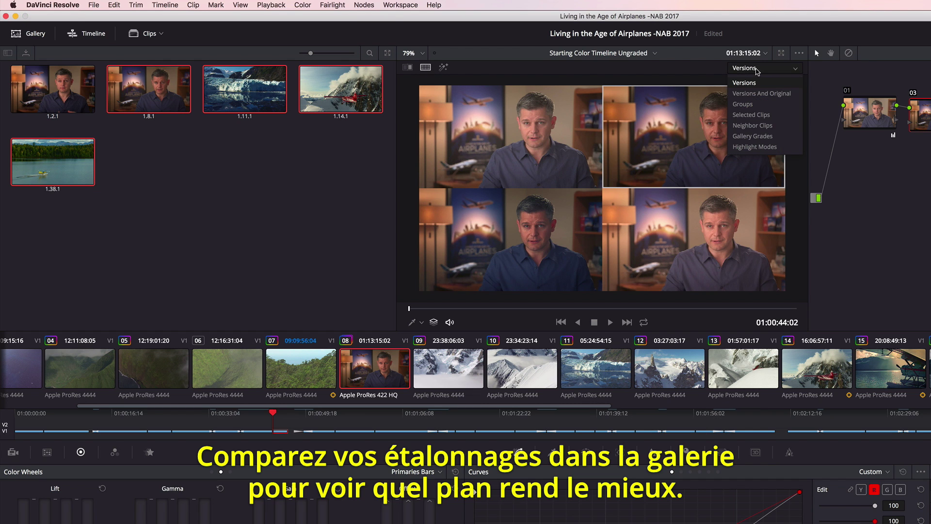
left_click(777, 138)
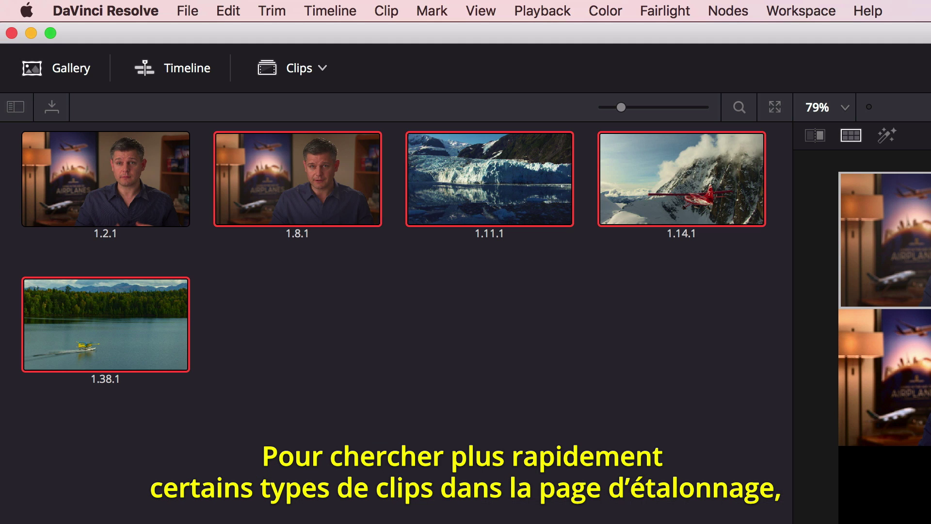
- Start a smart clip filter whose rule checks the Keywords field of the MediaPool Properties
left_click(323, 69)
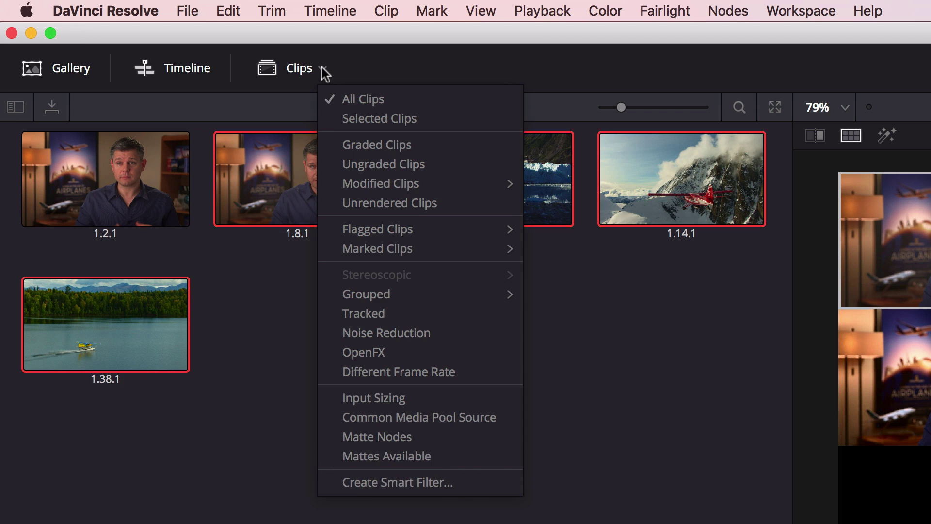
left_click(376, 482)
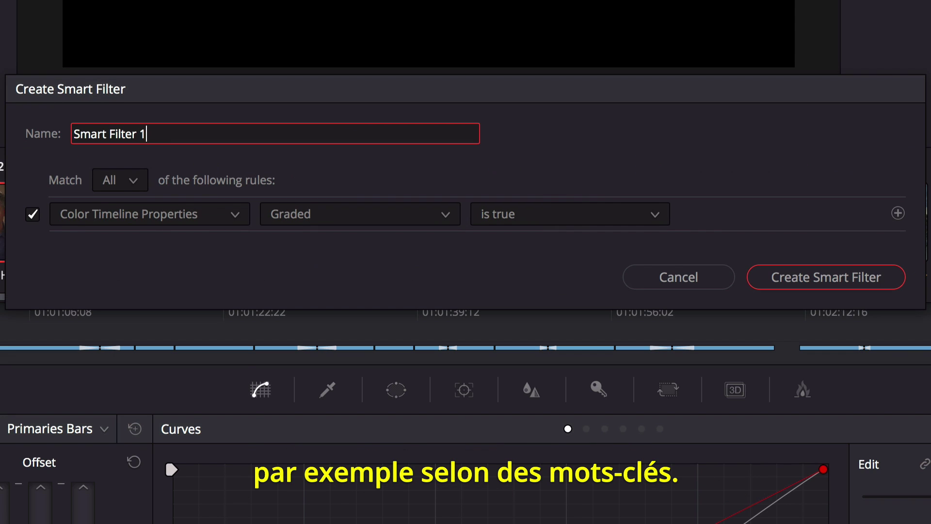
left_click(101, 214)
left_click(135, 262)
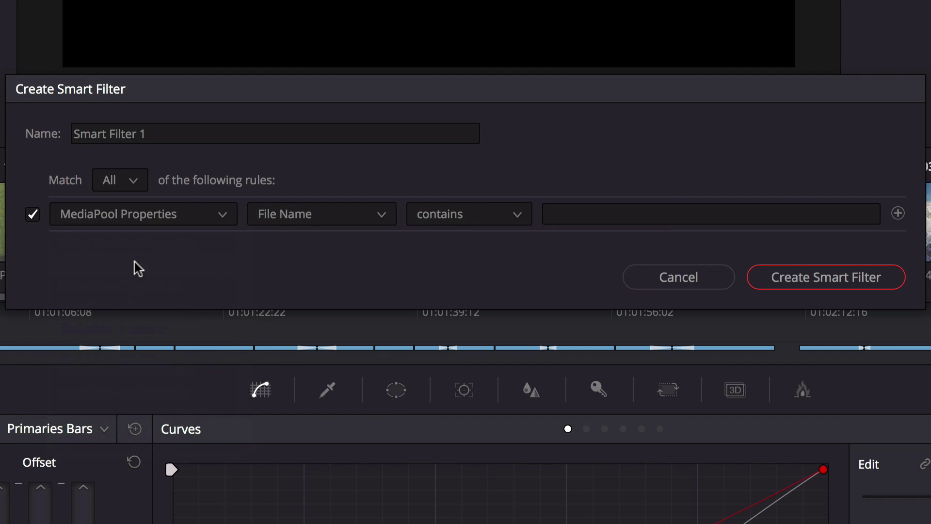
left_click(313, 218)
scroll(311, 388, "down", 5)
left_click(308, 438)
- Make the keyword rule match Hawaii, name the filter Hawaii Clips and create it
left_click(556, 212)
type("Hawaii")
left_click(301, 132)
type("Hawaii Clips")
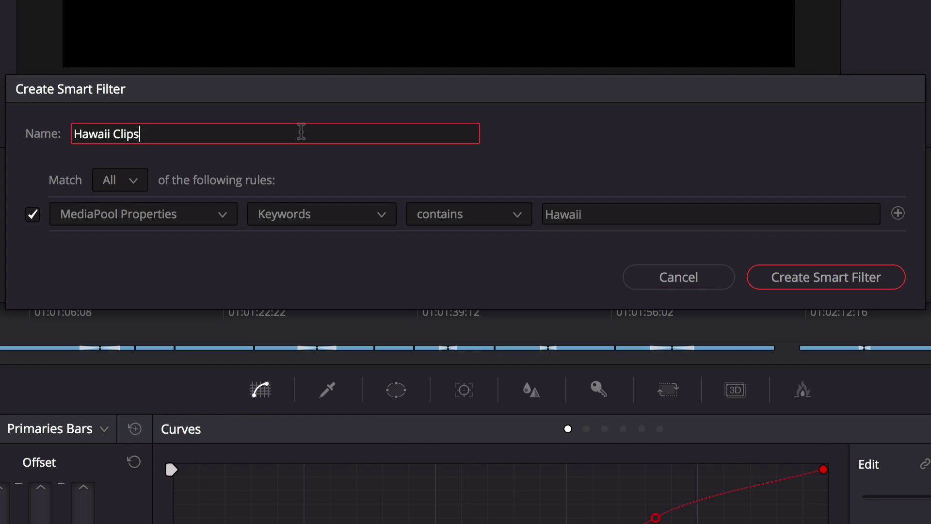
left_click(859, 281)
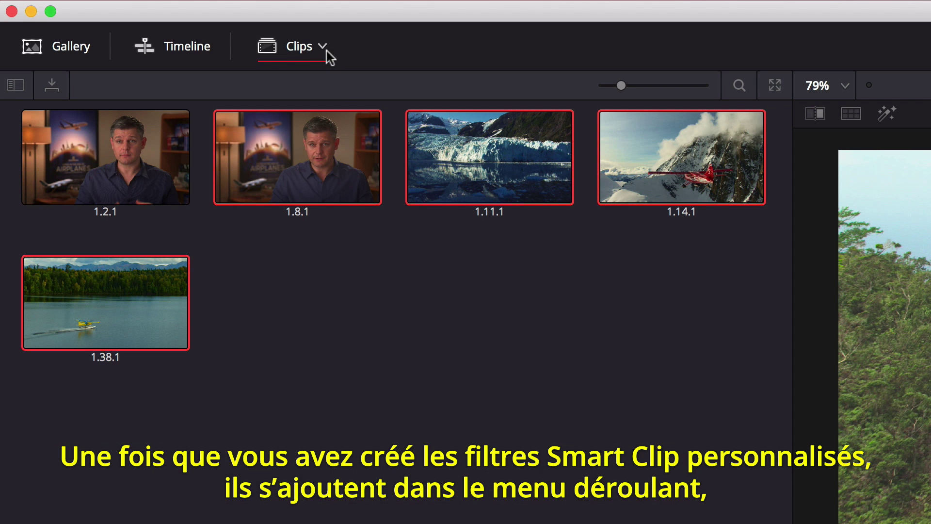
- Filter the timeline clips with Hawaii Clips and add all of them to a new group named Hawaii Group
left_click(322, 46)
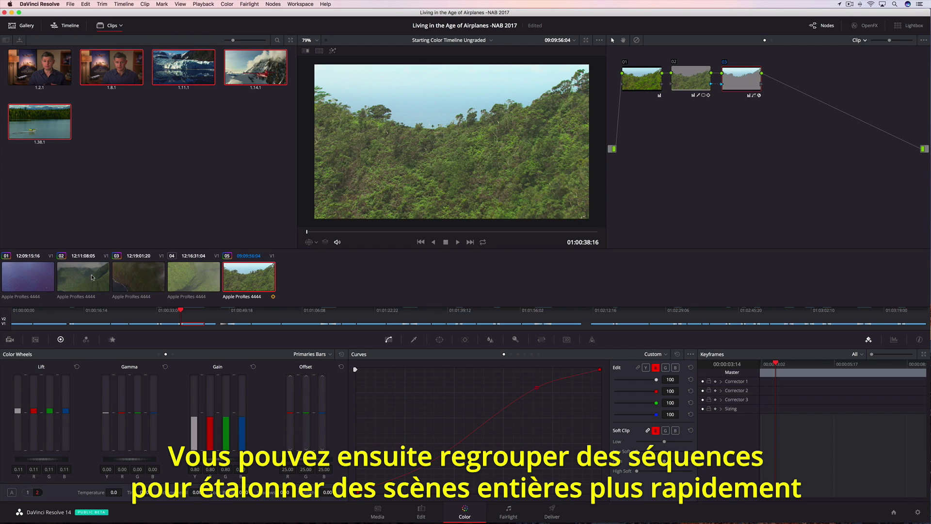
key("super+a")
right_click(177, 271)
left_click(241, 301)
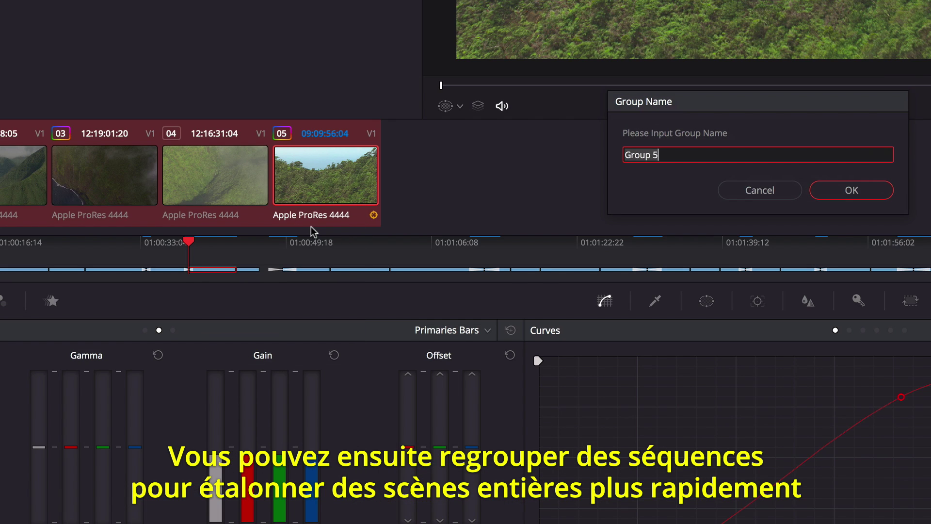
type("Hawaii")
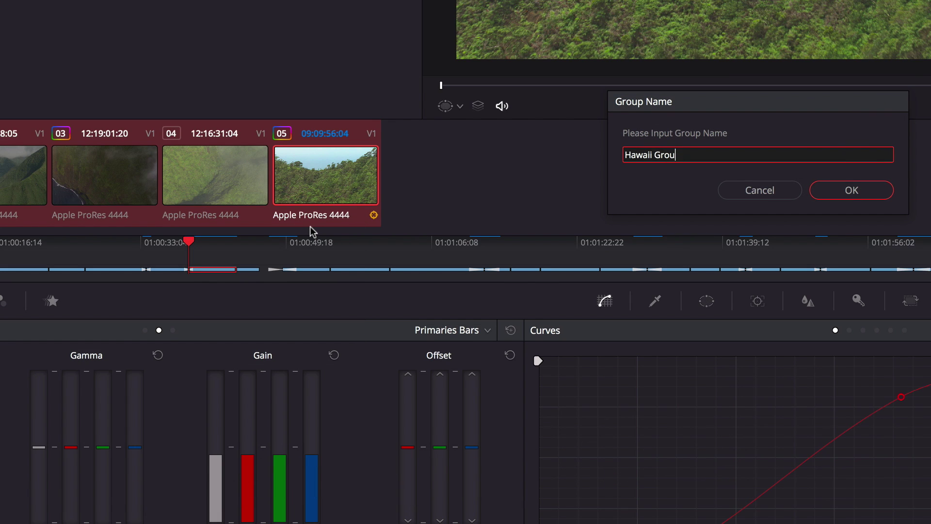
left_click(852, 190)
- In the Group Post-Clip node graph, add an inverted circular window to node 01 and stretch it into a wide oval across the frame
left_click(857, 40)
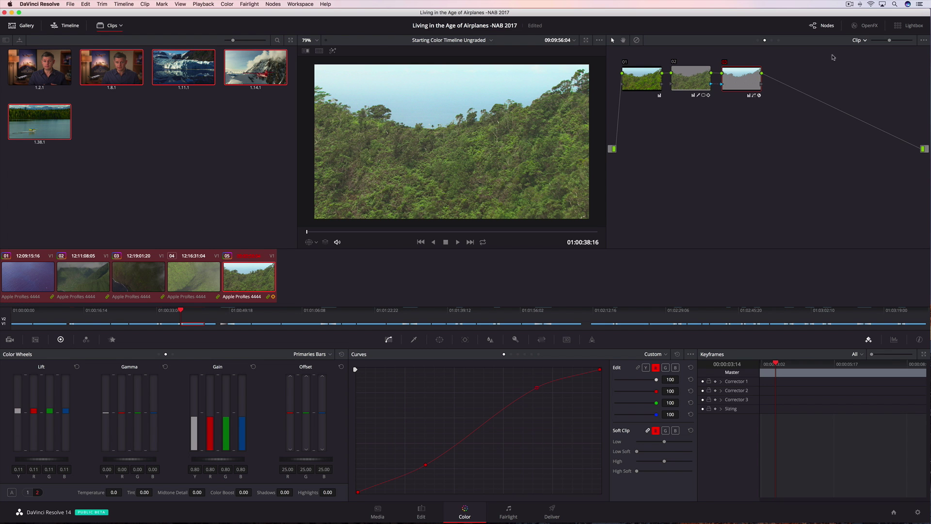
left_click(878, 66)
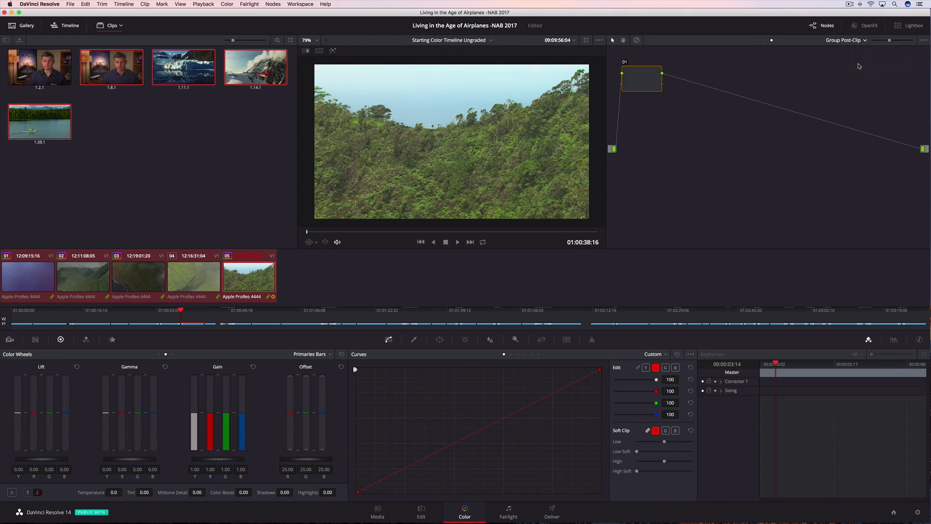
left_click(439, 339)
left_click(365, 408)
left_click(555, 408)
left_click_drag(493, 141, 566, 141)
left_click_drag(452, 100, 451, 78)
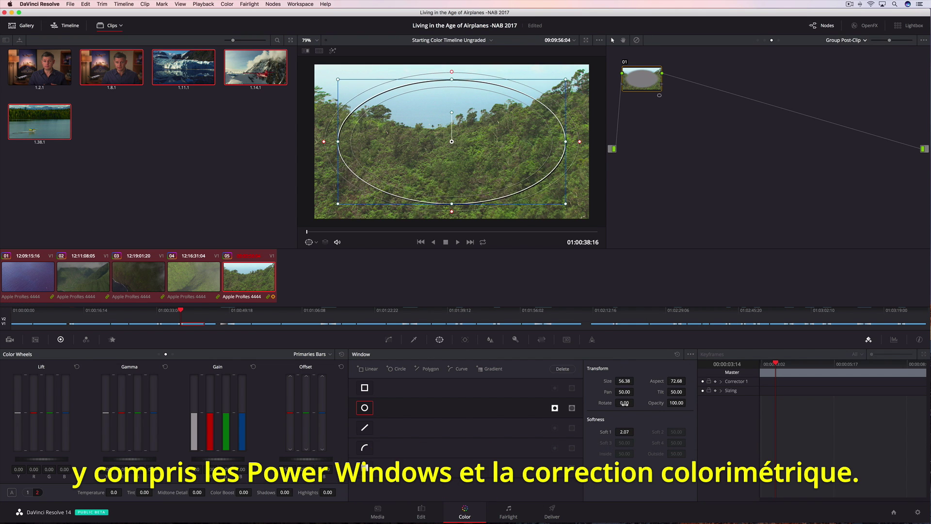
- Raise the oval window's Soft 1 to 4.73 and check the group grade on clips 04, 03 and 01
left_click_drag(622, 432, 644, 431)
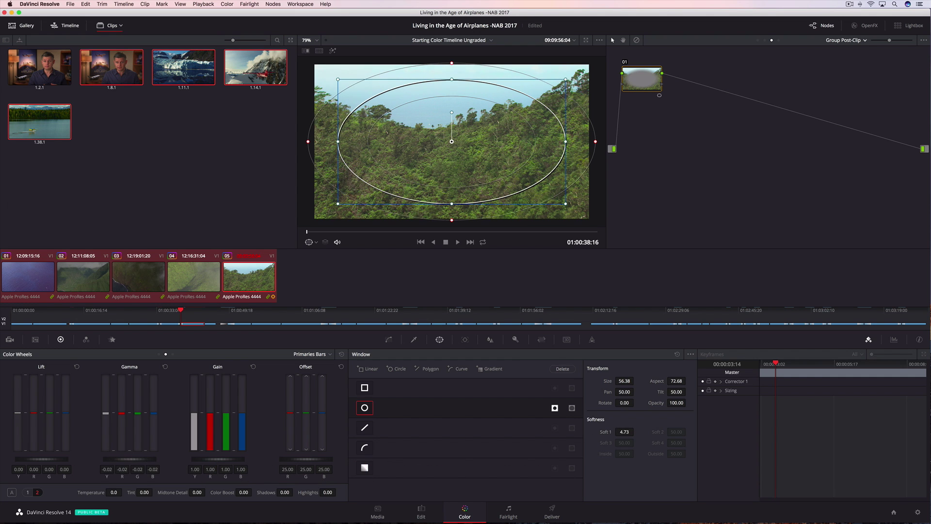
left_click(197, 281)
left_click(135, 279)
left_click(46, 277)
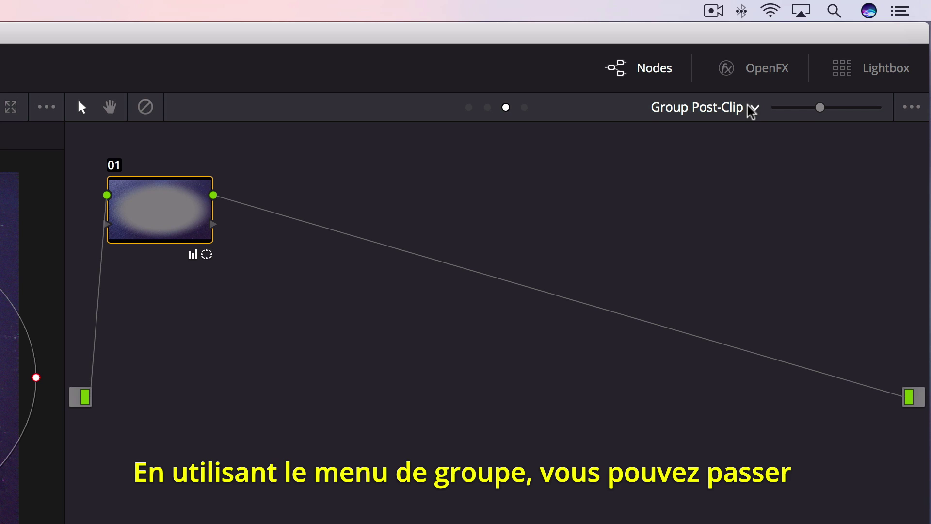
- Switch the node graph to Clip mode and, on a later frame of clip 01, set Color Boost to 68.50 and raise Midtone Detail
left_click(864, 41)
left_click(748, 151)
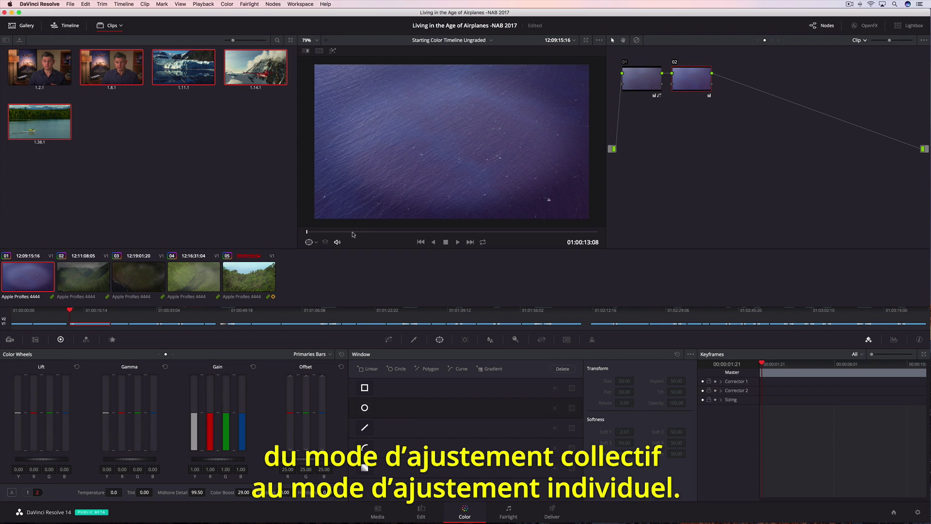
left_click_drag(357, 234, 528, 237)
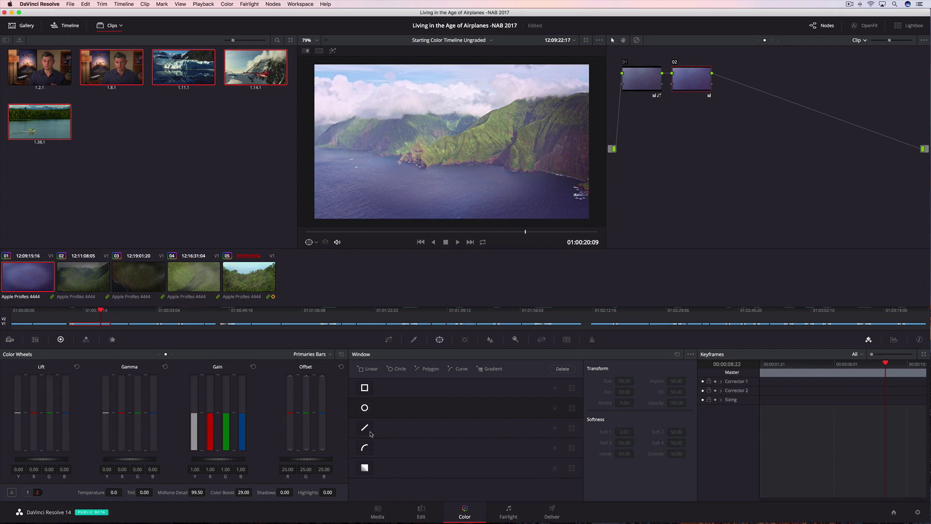
left_click_drag(254, 491, 254, 492)
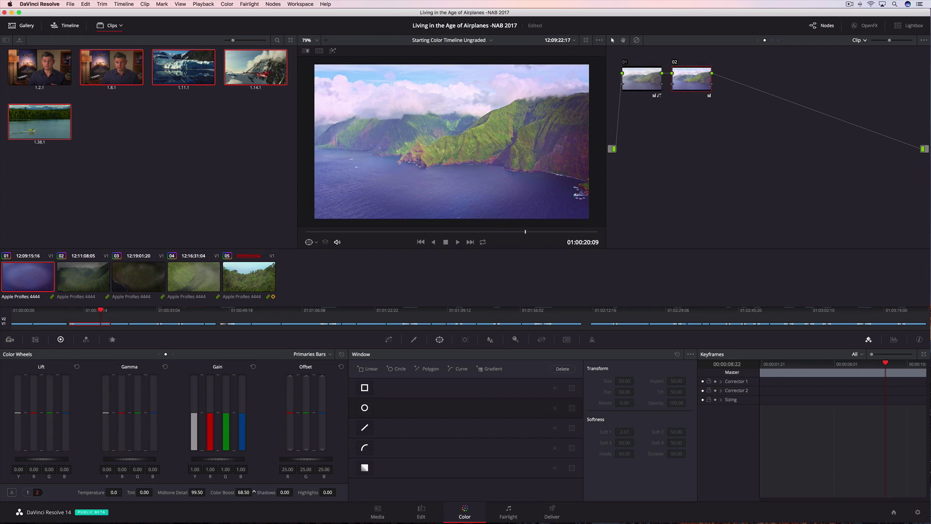
left_click_drag(197, 493, 207, 492)
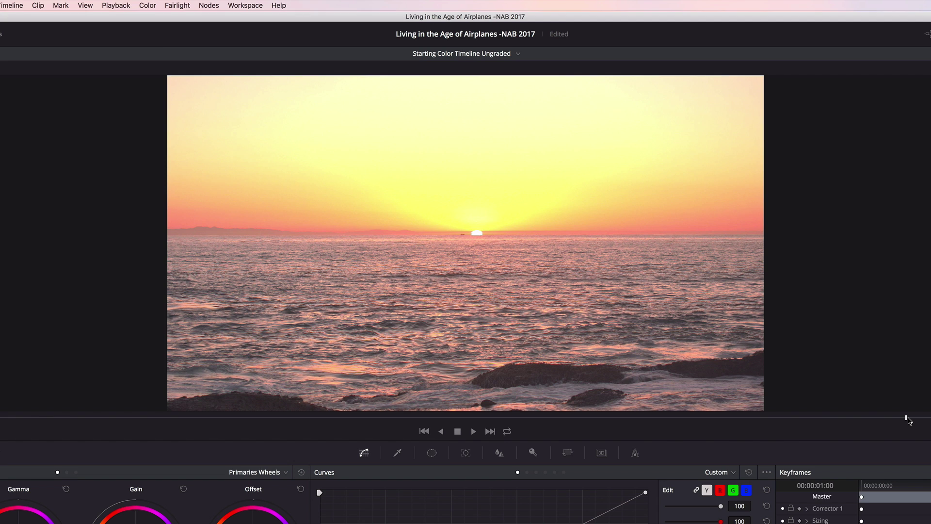
- Show the Camera Raw settings for the CinemaDNG sunset clip and set Decode Using to Clip
key("space")
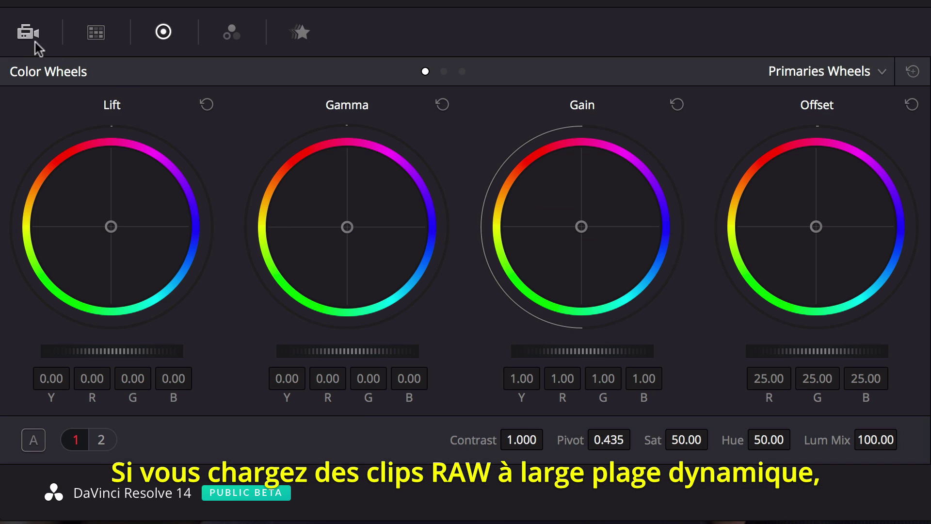
left_click(28, 40)
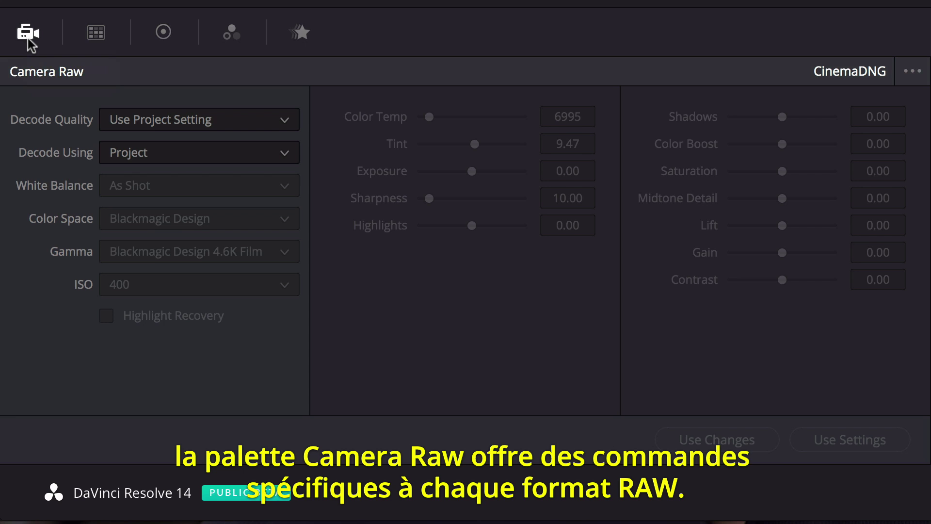
left_click(146, 153)
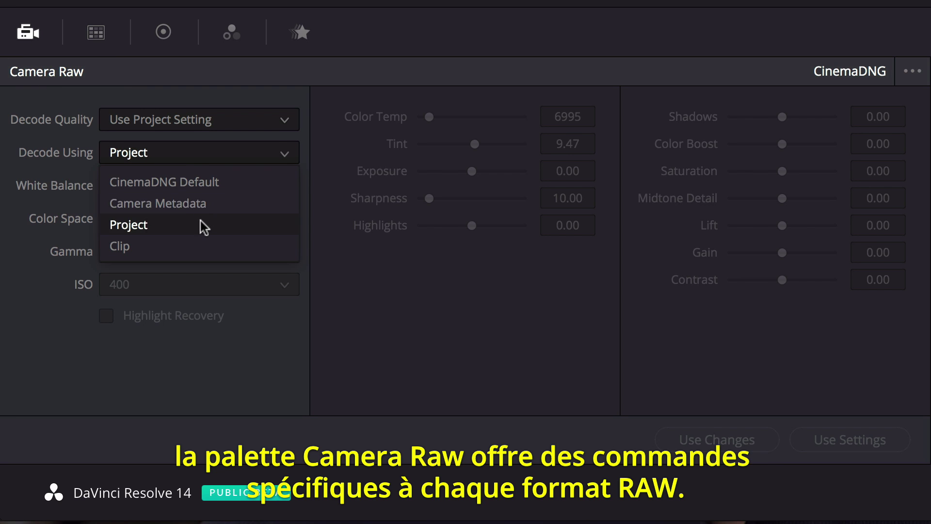
left_click(203, 246)
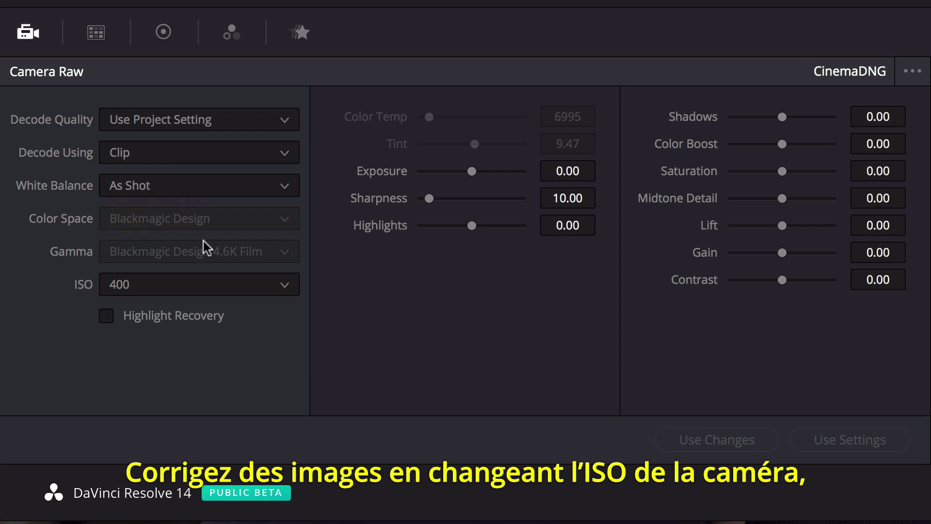
- Set the sunset clip's ISO to 200 and adjust its raw Exposure and Highlights
left_click(209, 289)
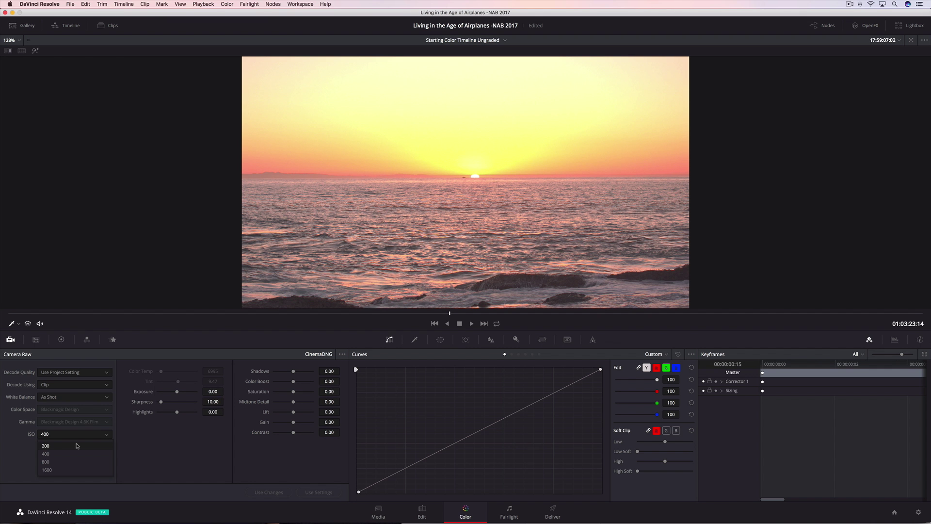
left_click(204, 316)
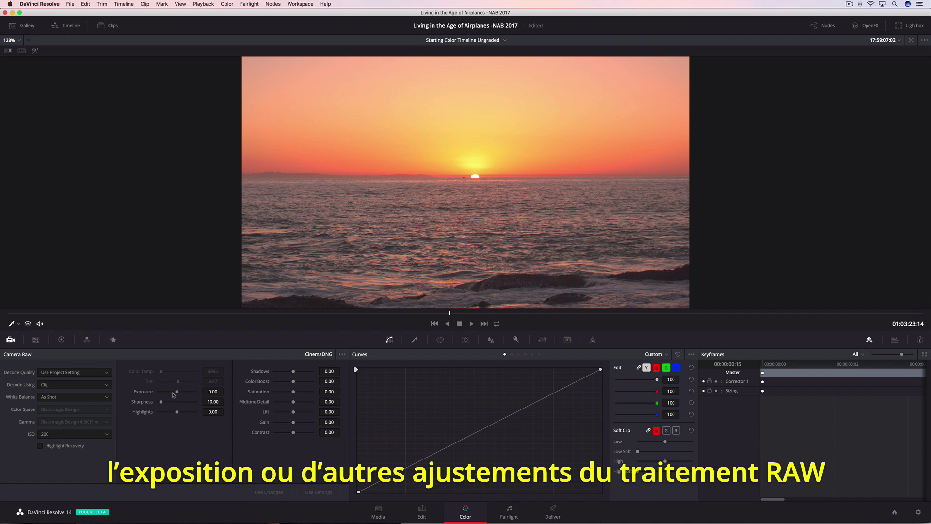
left_click_drag(175, 393, 163, 412)
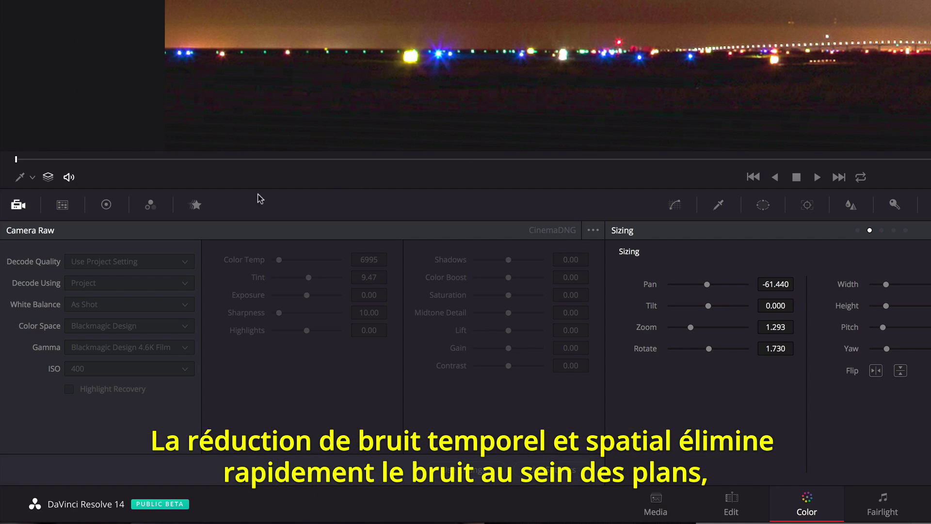
- Denoise the night airport clip using Better Spatial NR with 46.0 thresholds and 4-frame Temporal NR with 25.8 luma and chroma thresholds
left_click(195, 205)
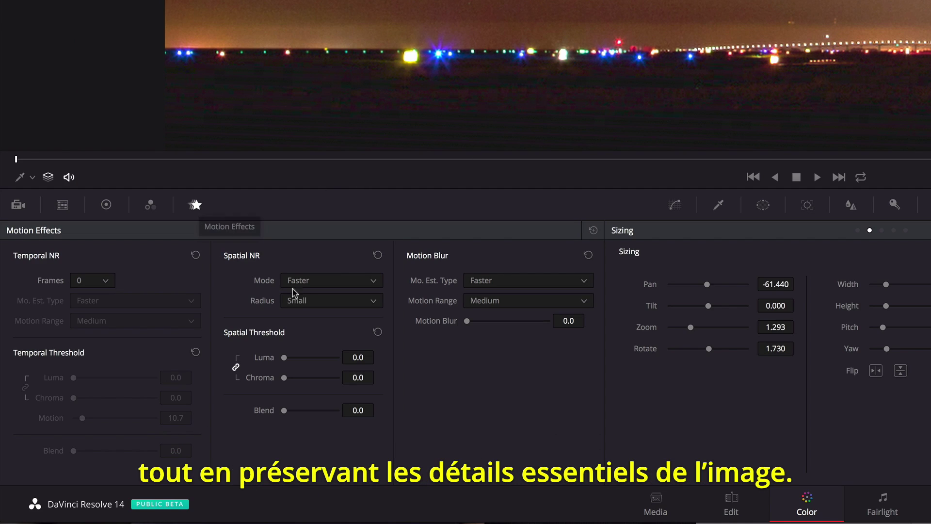
left_click(334, 284)
left_click(327, 315)
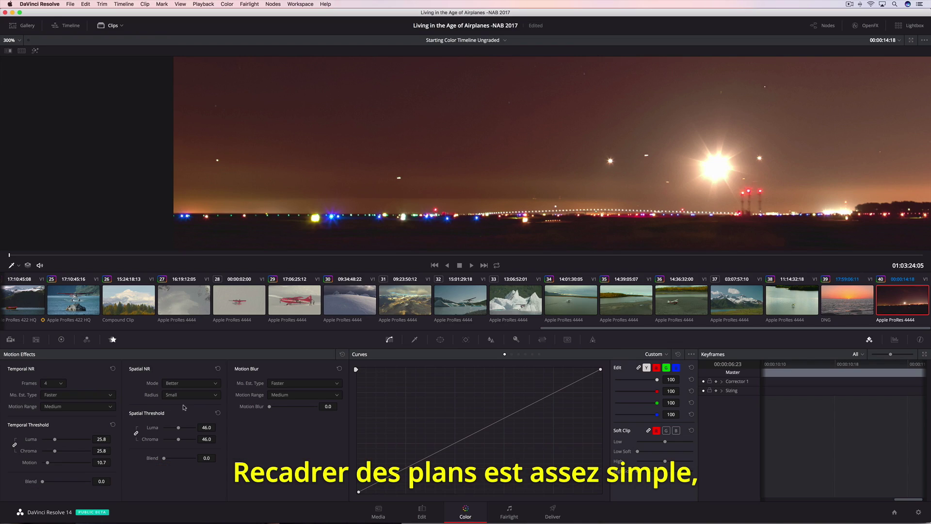
- Resize mountain clip 37 with Input Sizing Tilt -34.560 and Zoom 0.666, try Rotate at -28.620, and reset the rotation
left_click(11, 40)
left_click(16, 58)
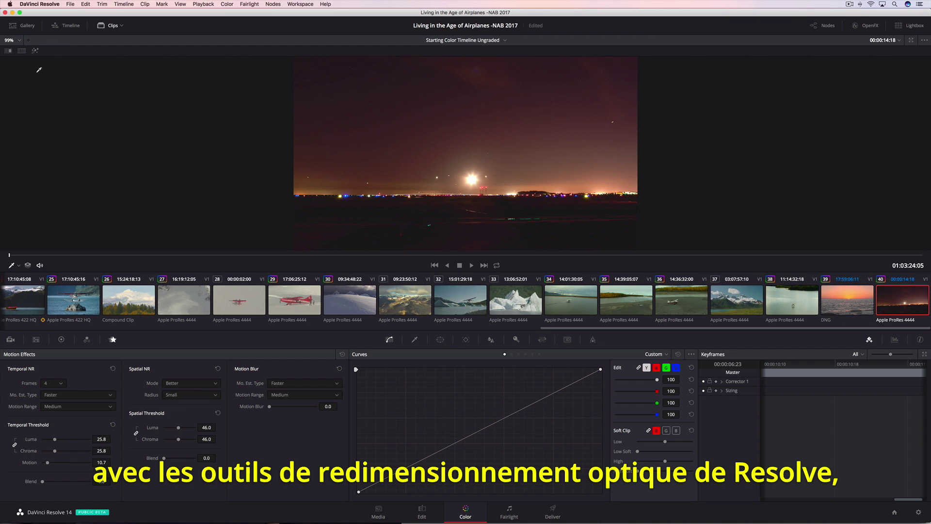
left_click(731, 310)
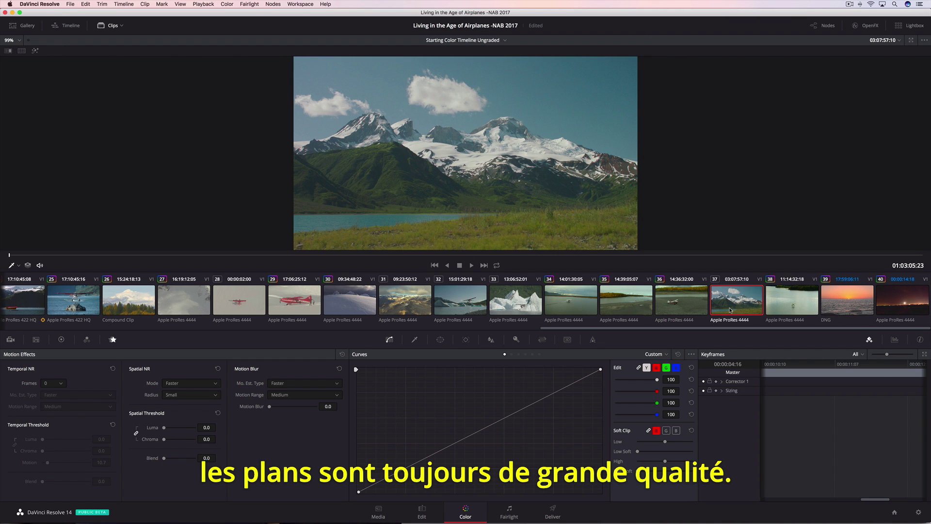
left_click(543, 339)
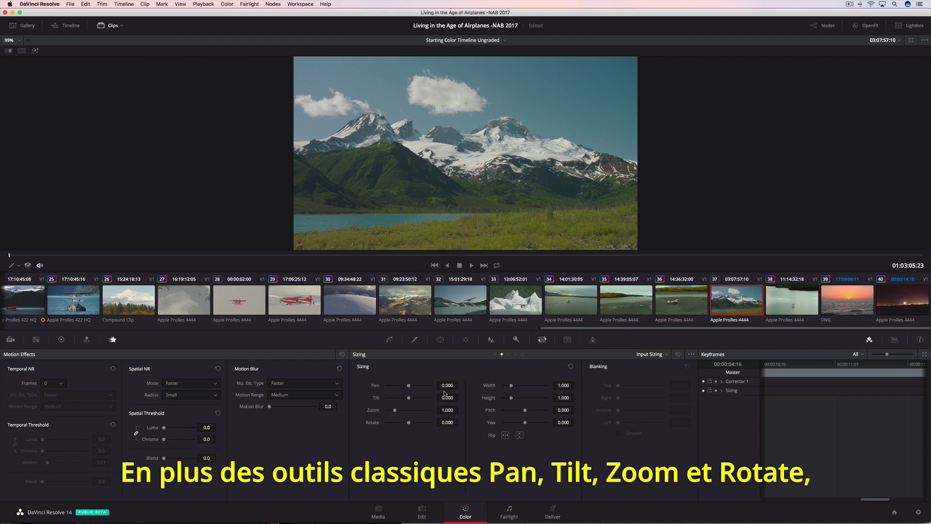
left_click_drag(408, 387, 405, 425)
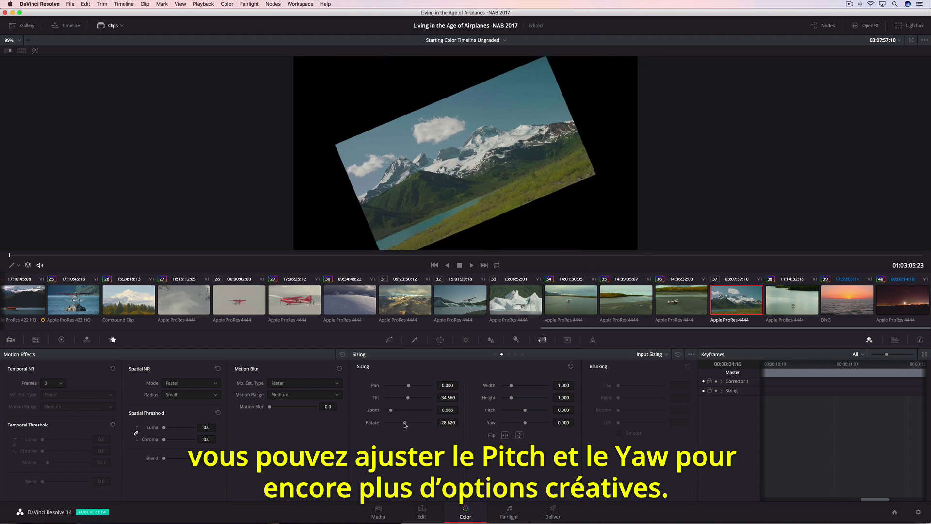
double_click(371, 423)
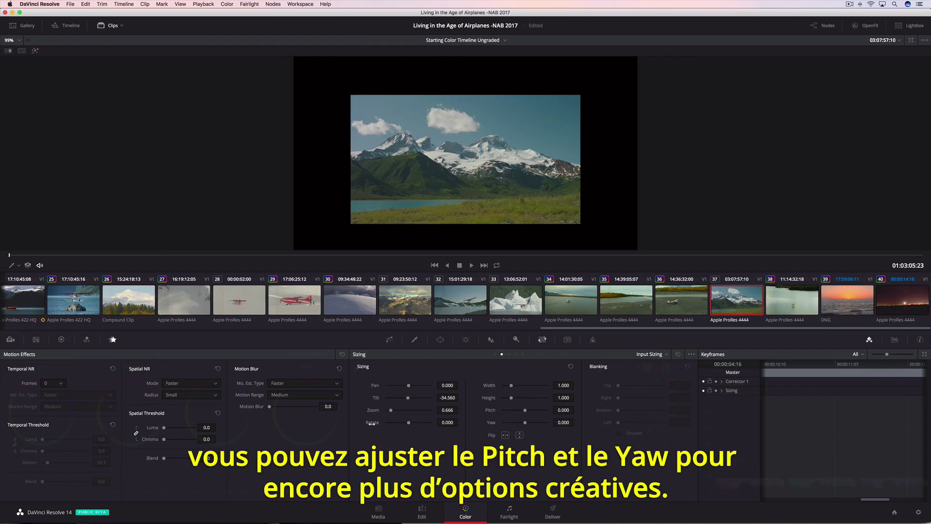